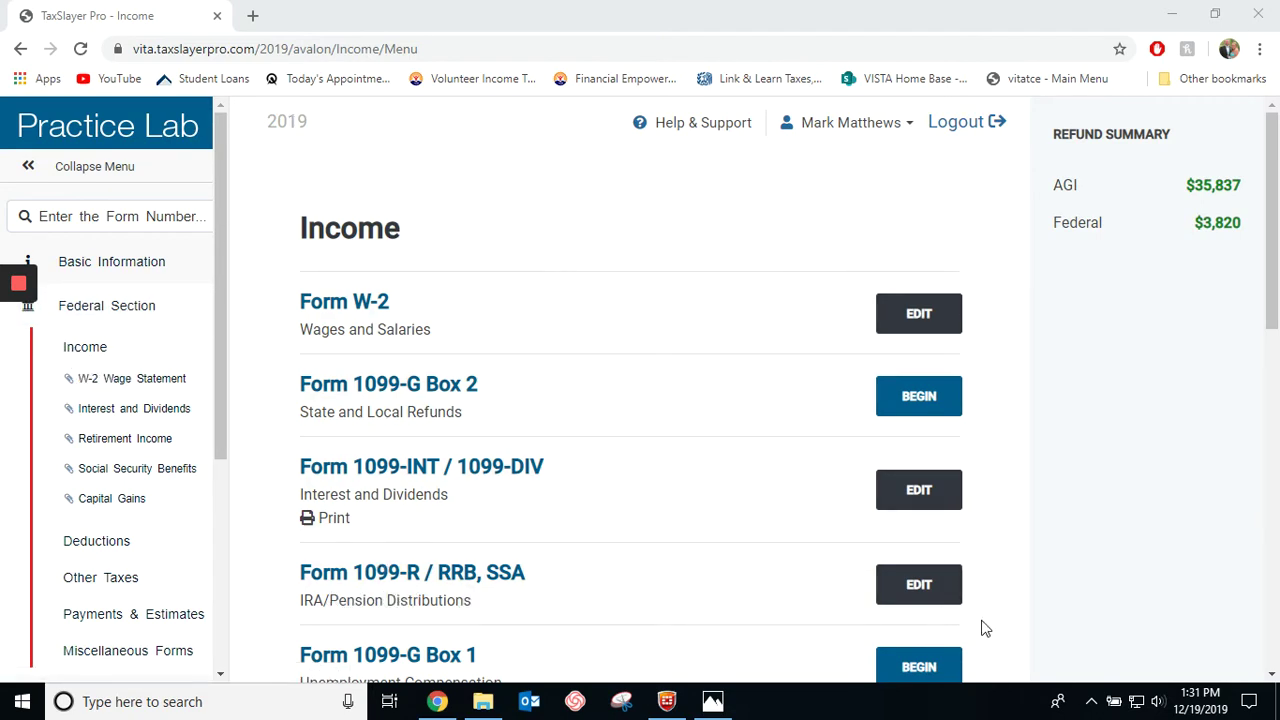
# From IRA/pension distributions, open the 1099-R list and add a new Form 1099-R.
pyautogui.click(932, 597)
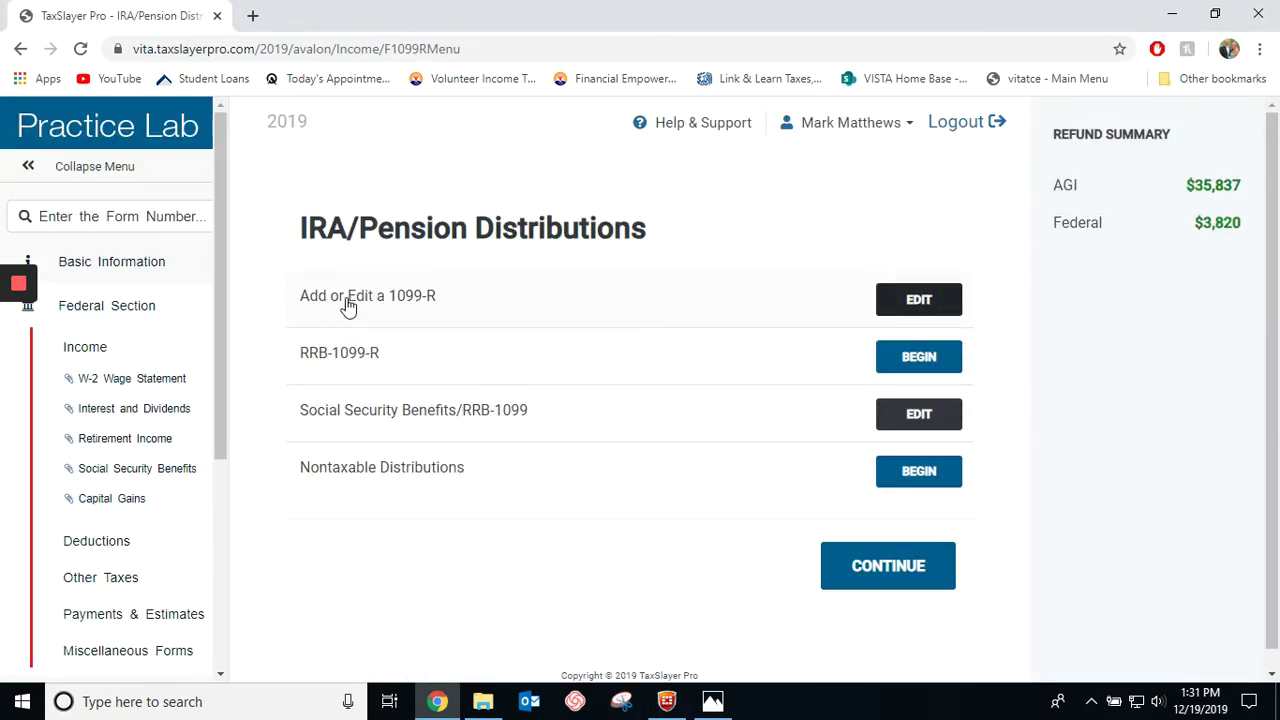
pyautogui.click(920, 302)
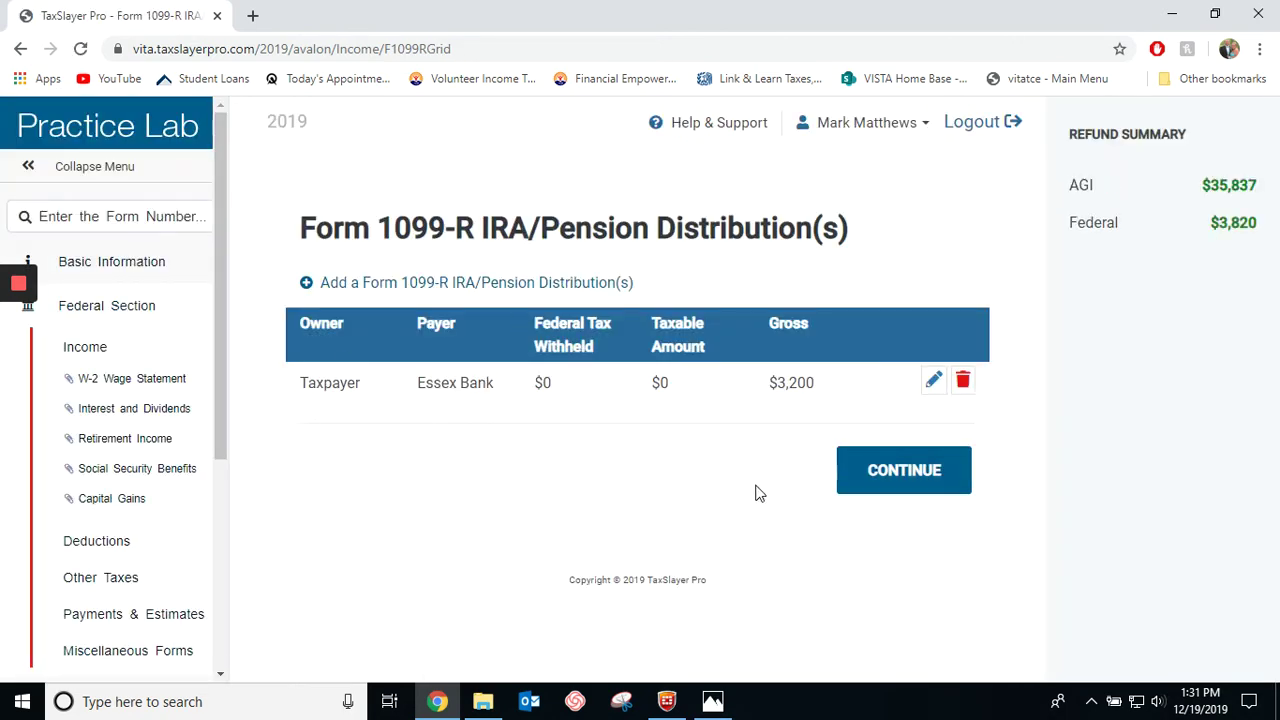
pyautogui.click(478, 286)
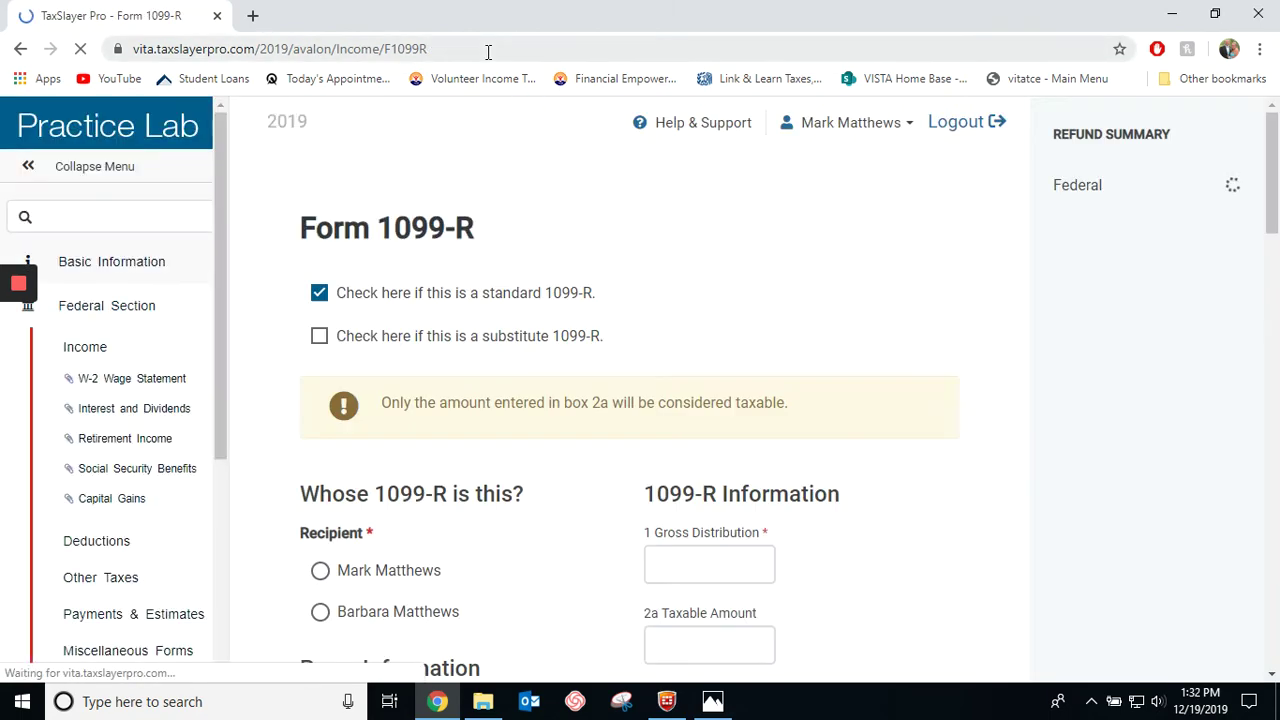
# Dock the browser beside the Pine Corporation form image and select the taxpayer as recipient.
pyautogui.moveTo(586, 17); pyautogui.dragTo(1278, 300)
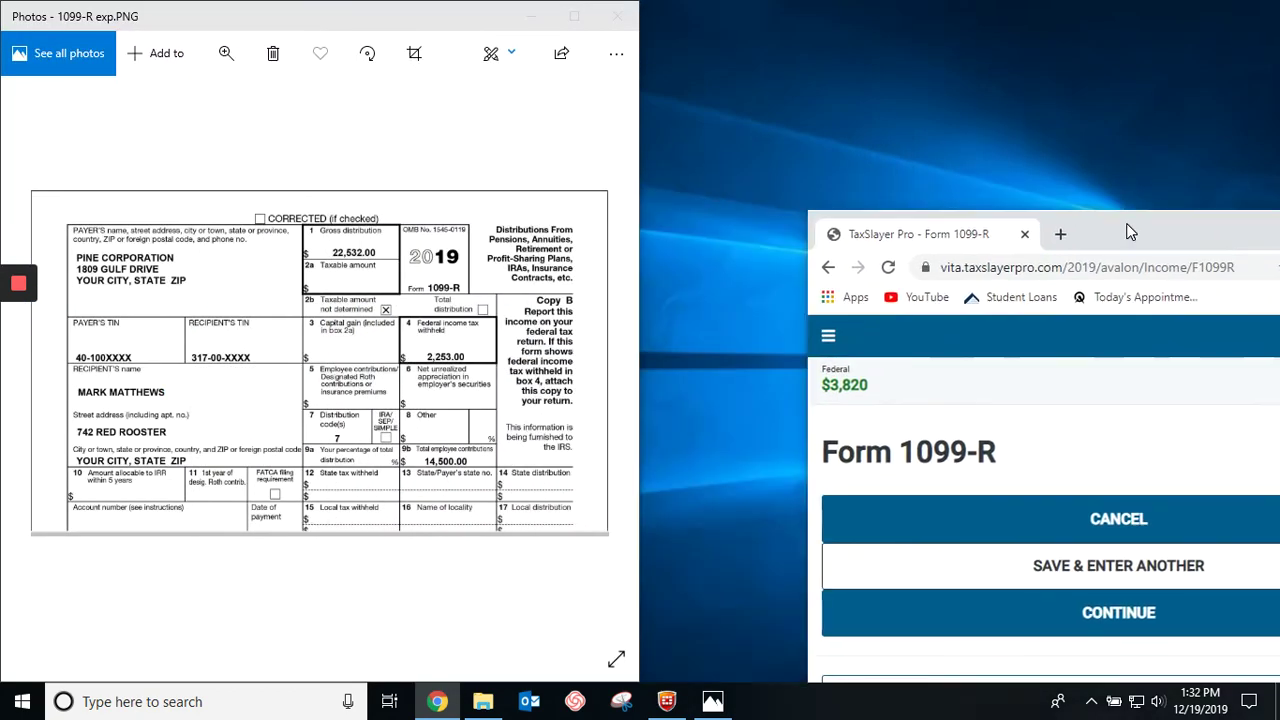
pyautogui.scroll(-3, 975, 545)
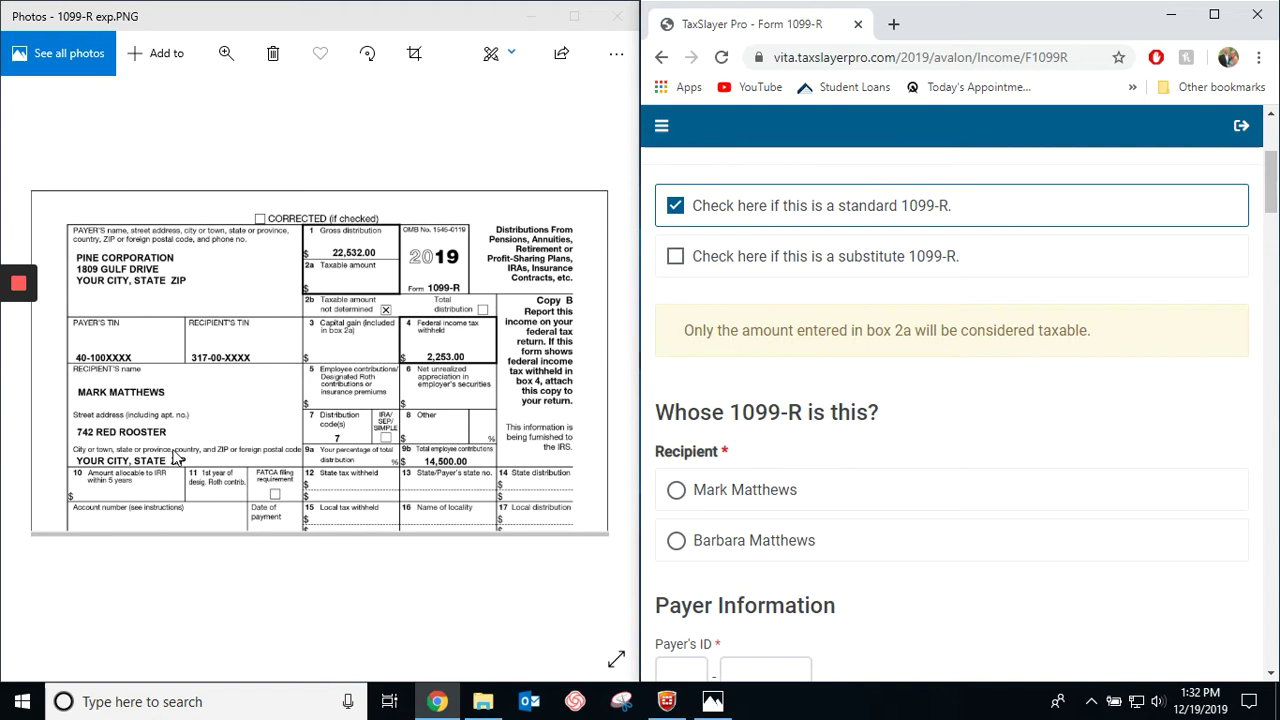
pyautogui.click(677, 490)
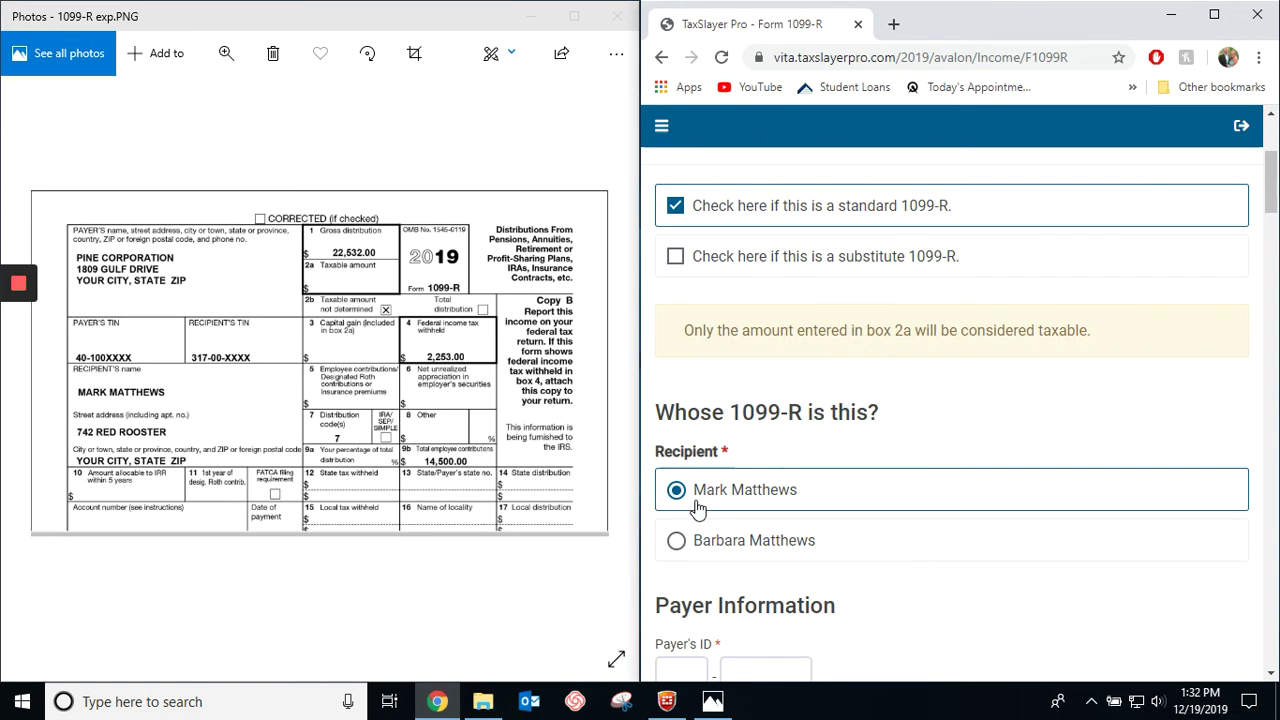
pyautogui.scroll(-2, 698, 508)
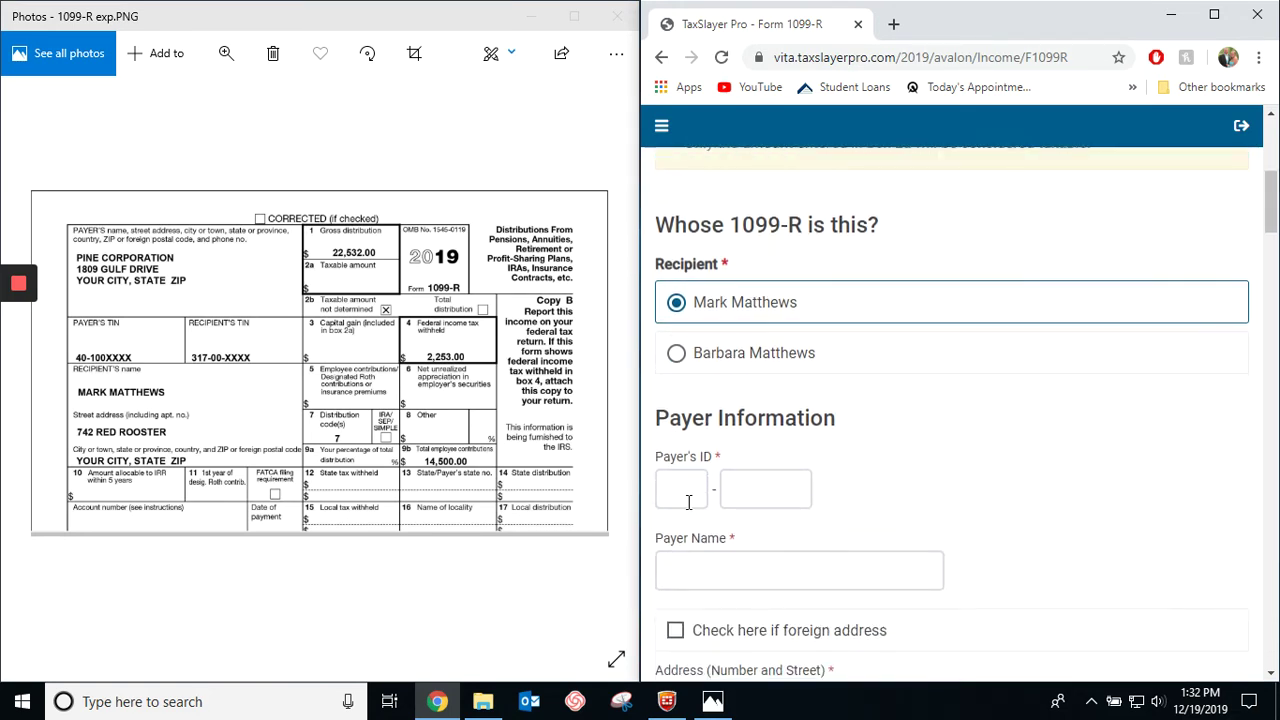
# Enter the payer's ID number and the payer name 'Pine Corp'.
pyautogui.click(686, 488)
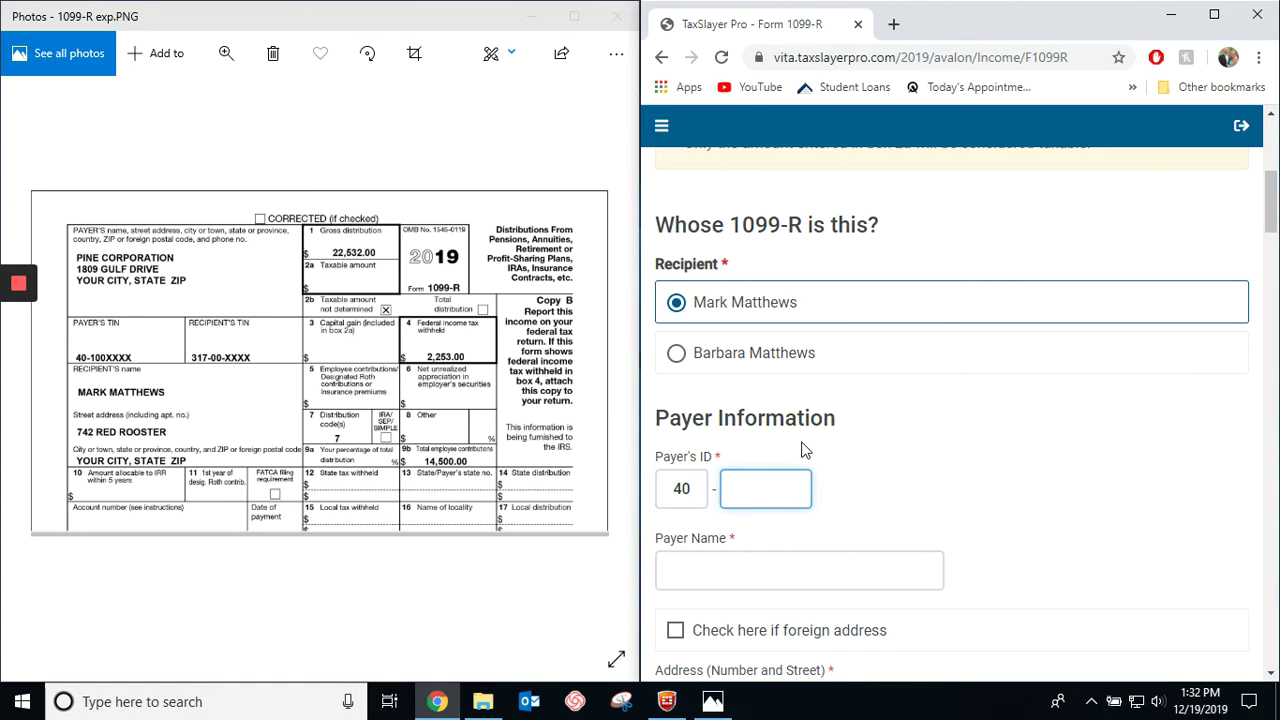
pyautogui.click(781, 571)
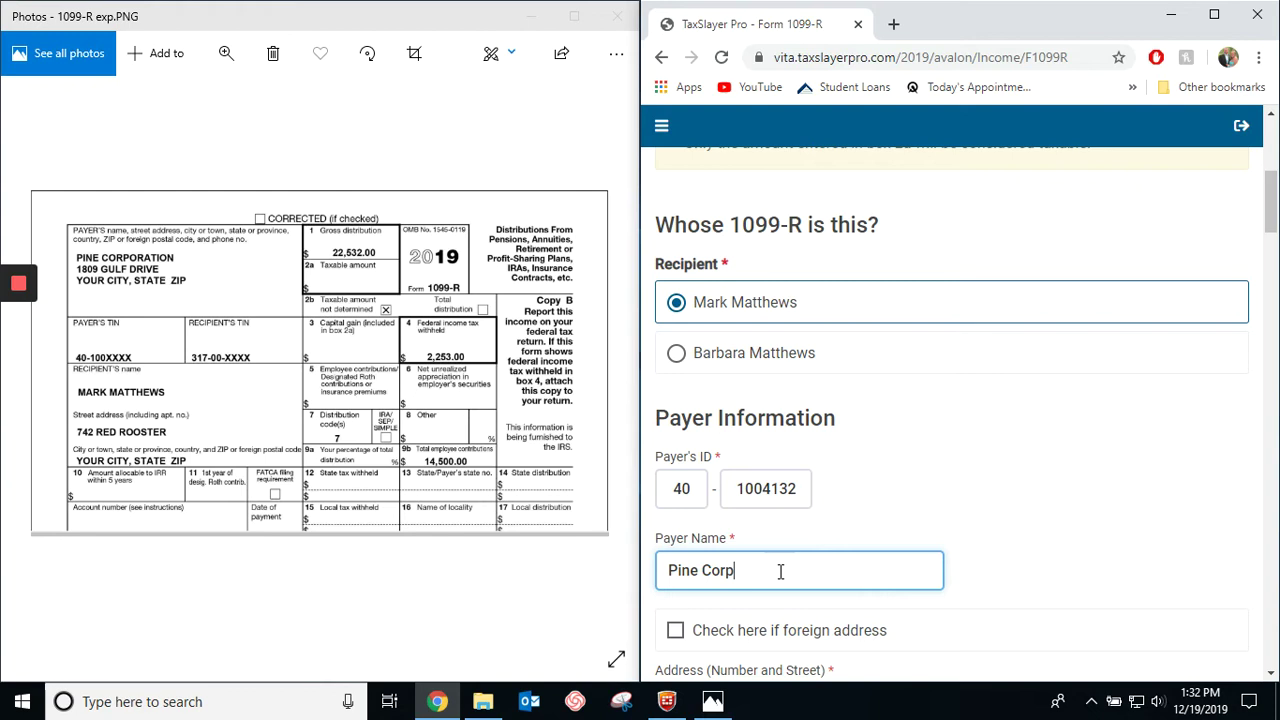
pyautogui.write('Pine Corp')
# Enter the payer's street address and ZIP code so city and state auto-fill.
pyautogui.scroll(-4, 800, 560)
pyautogui.click(732, 324)
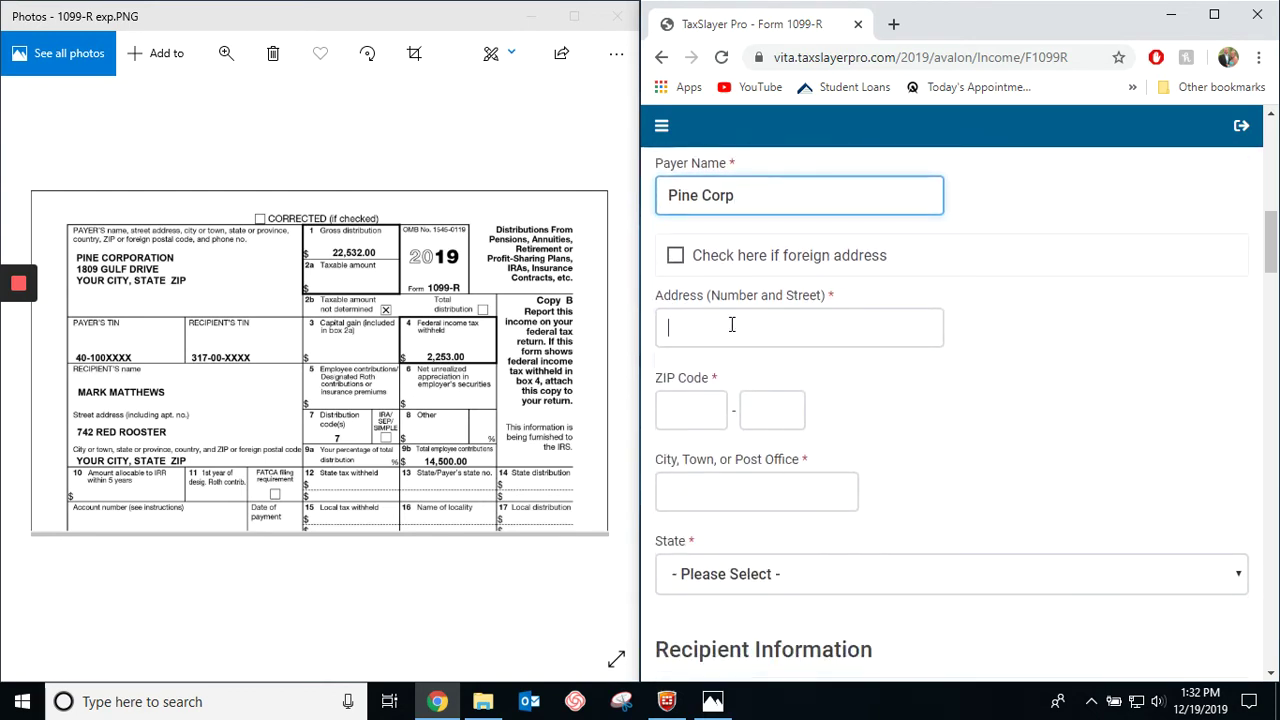
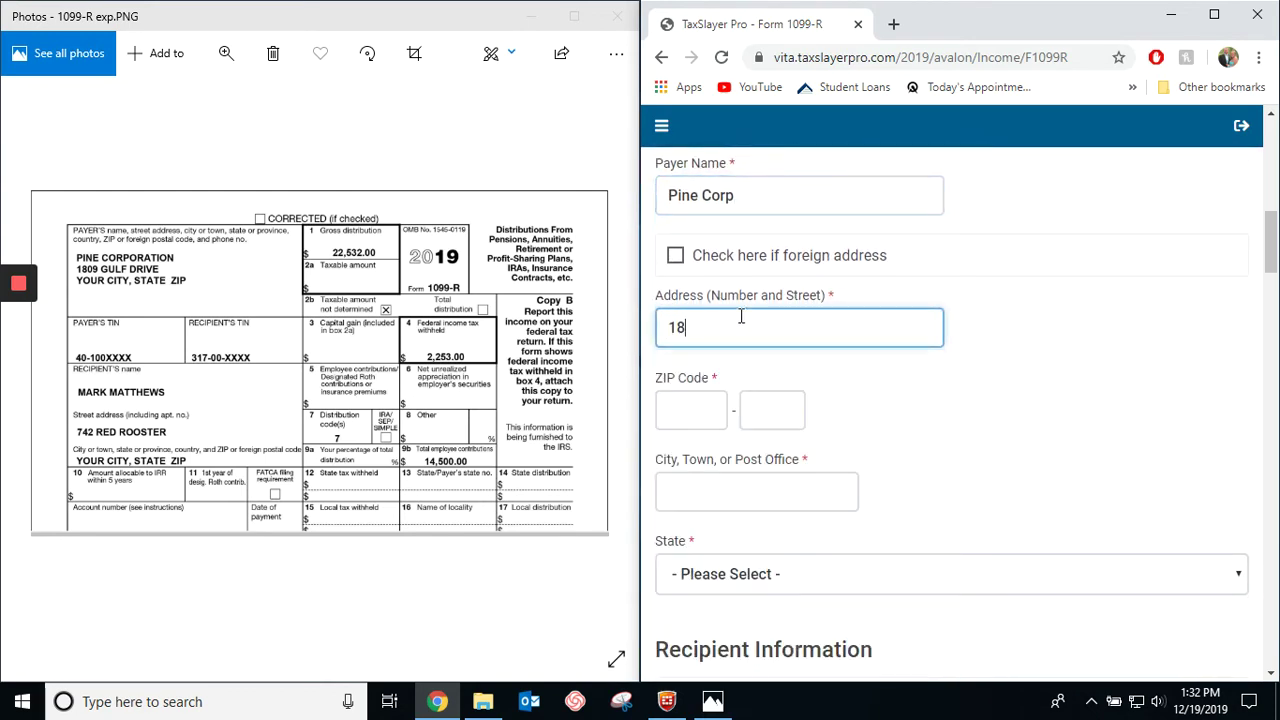
pyautogui.click(698, 418)
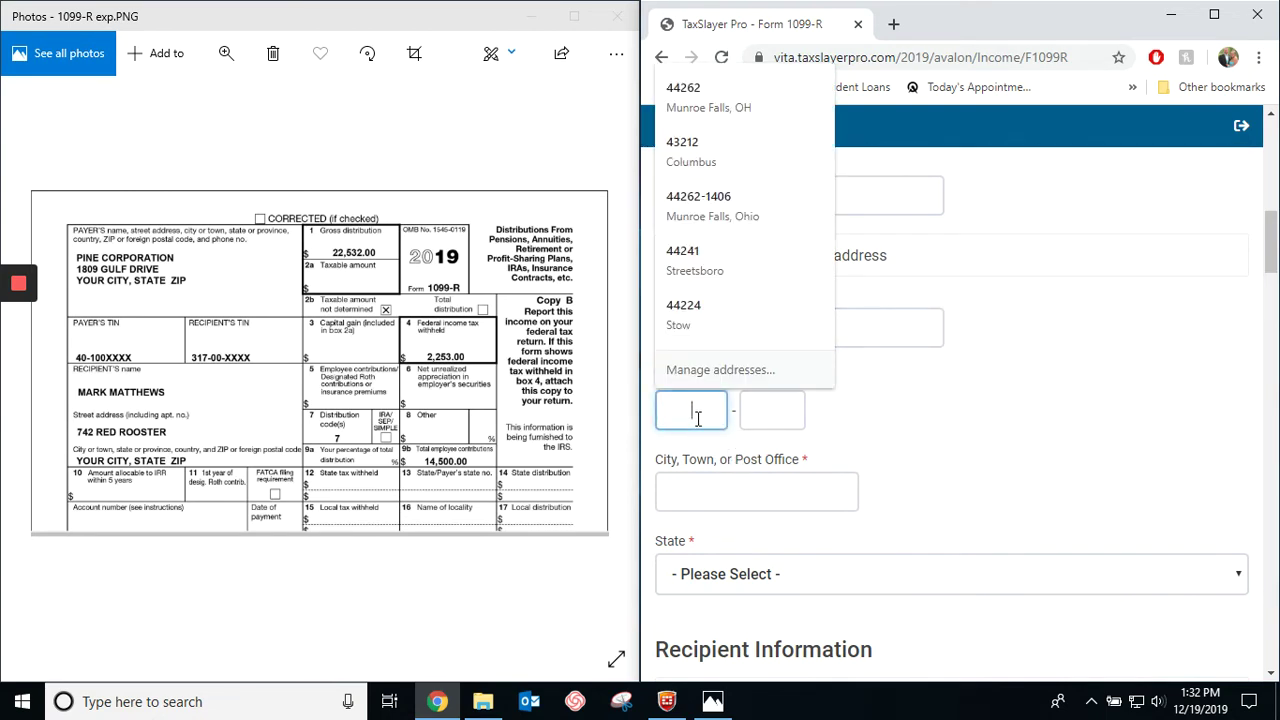
pyautogui.write('443')
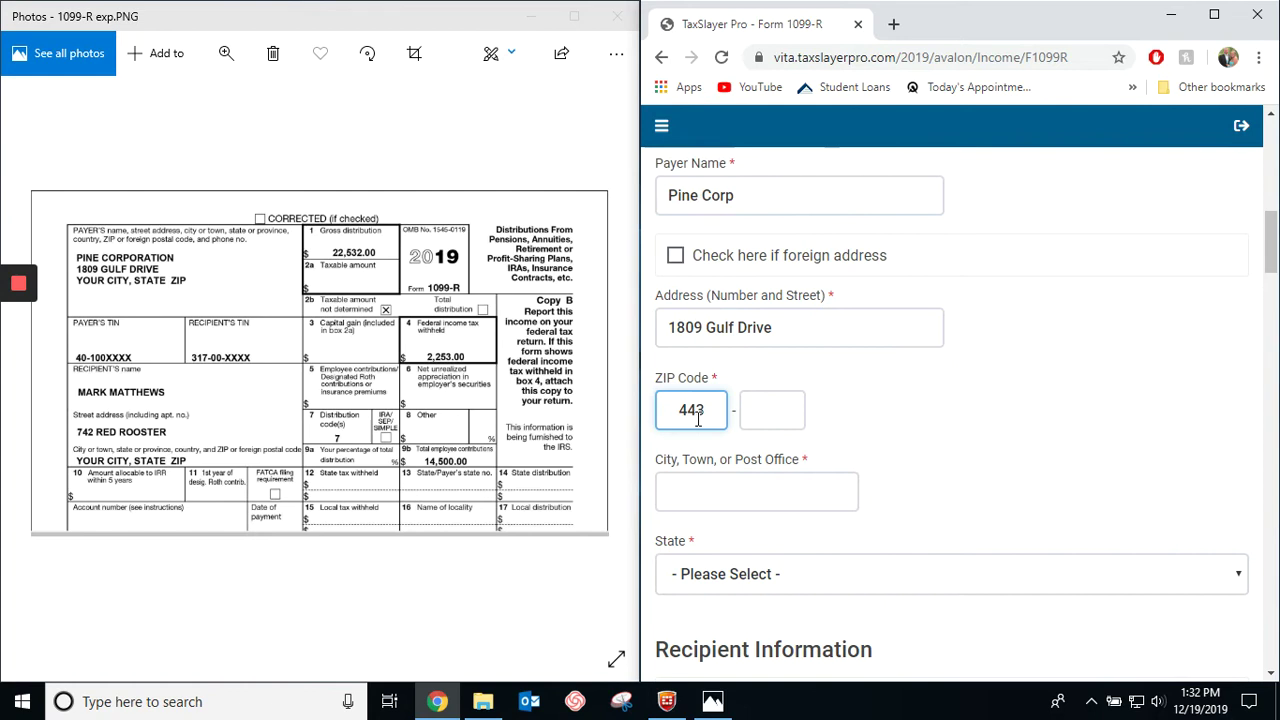
pyautogui.write('10')
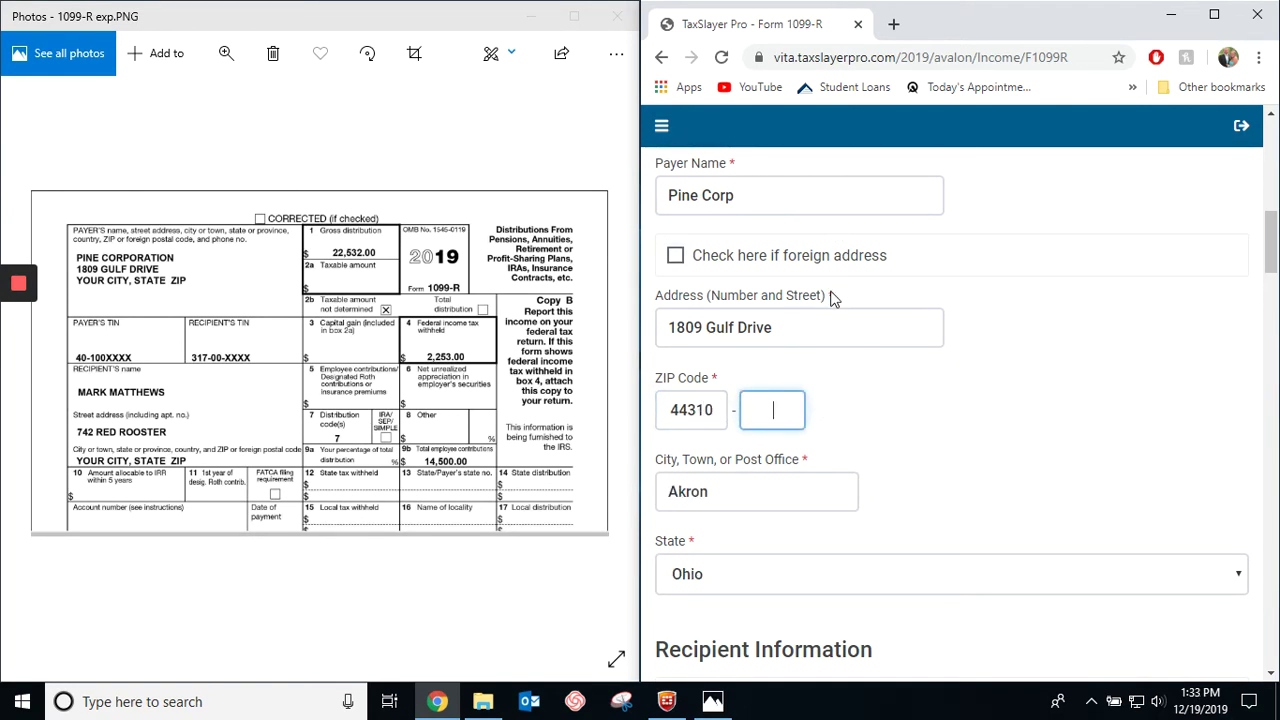
pyautogui.scroll(2, 831, 298)
pyautogui.scroll(-4, 857, 490)
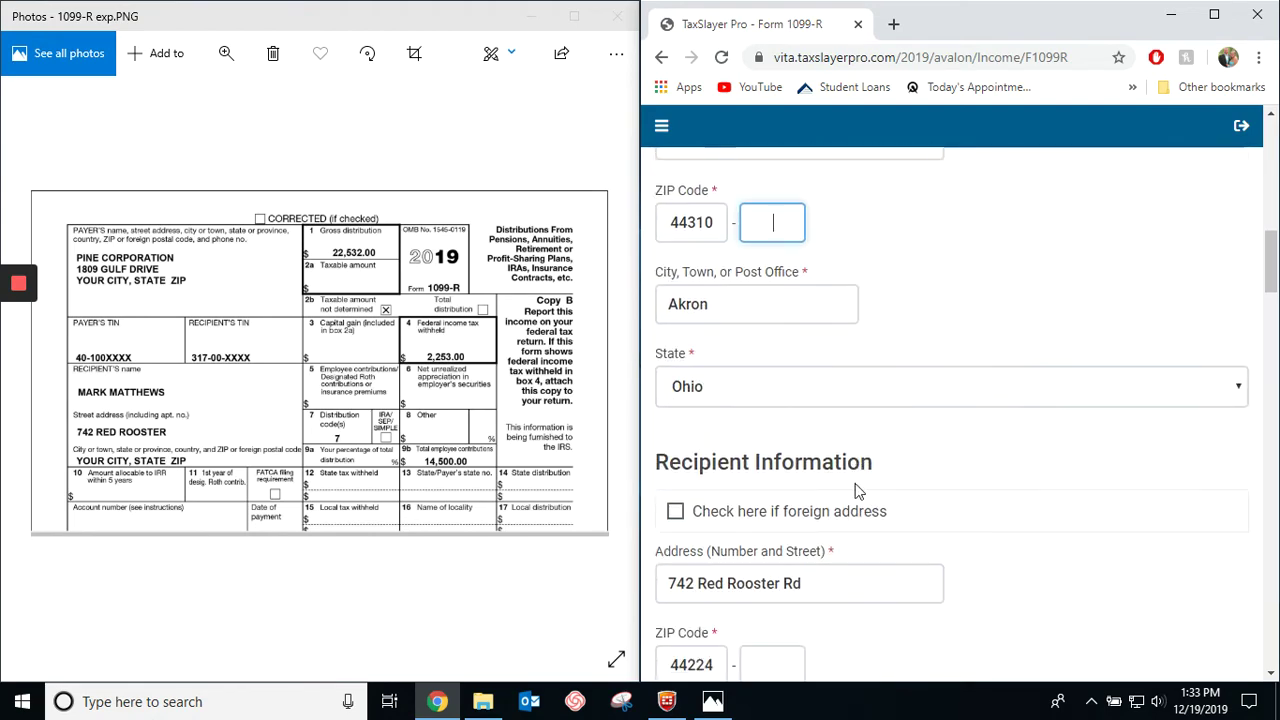
pyautogui.scroll(-2, 860, 500)
pyautogui.scroll(3, 930, 550)
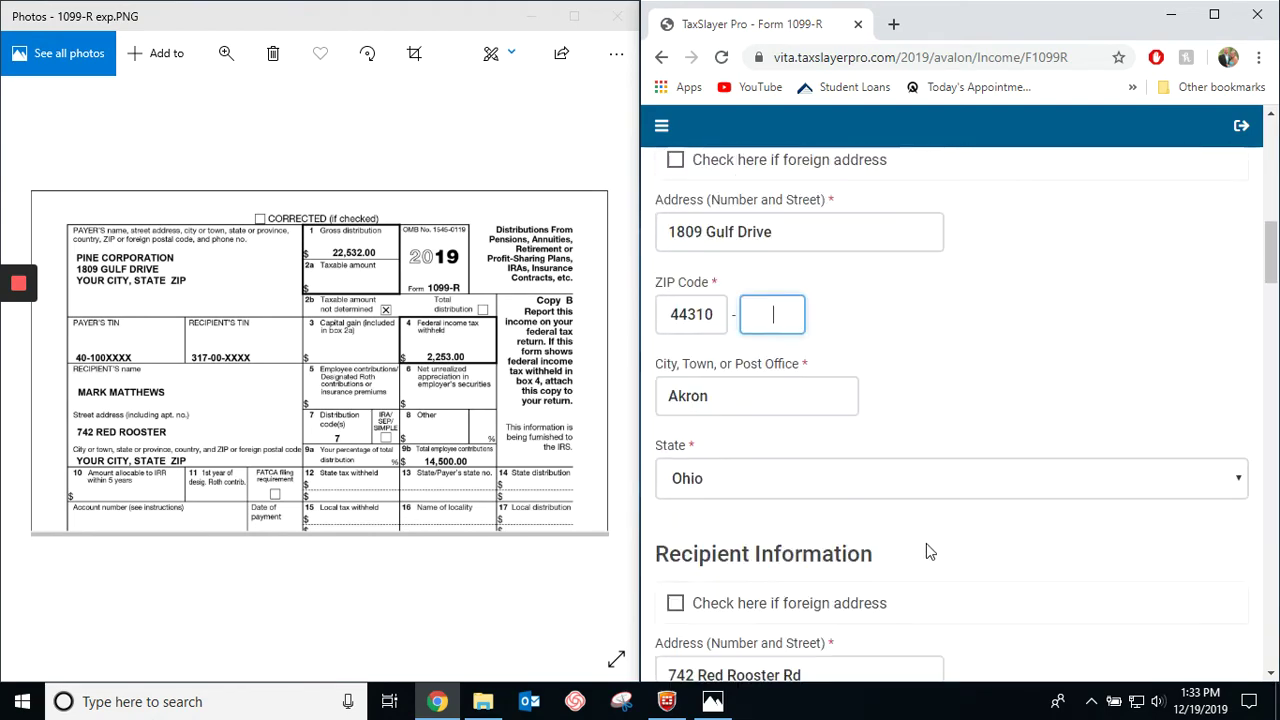
pyautogui.scroll(7, 926, 543)
pyautogui.click(686, 397)
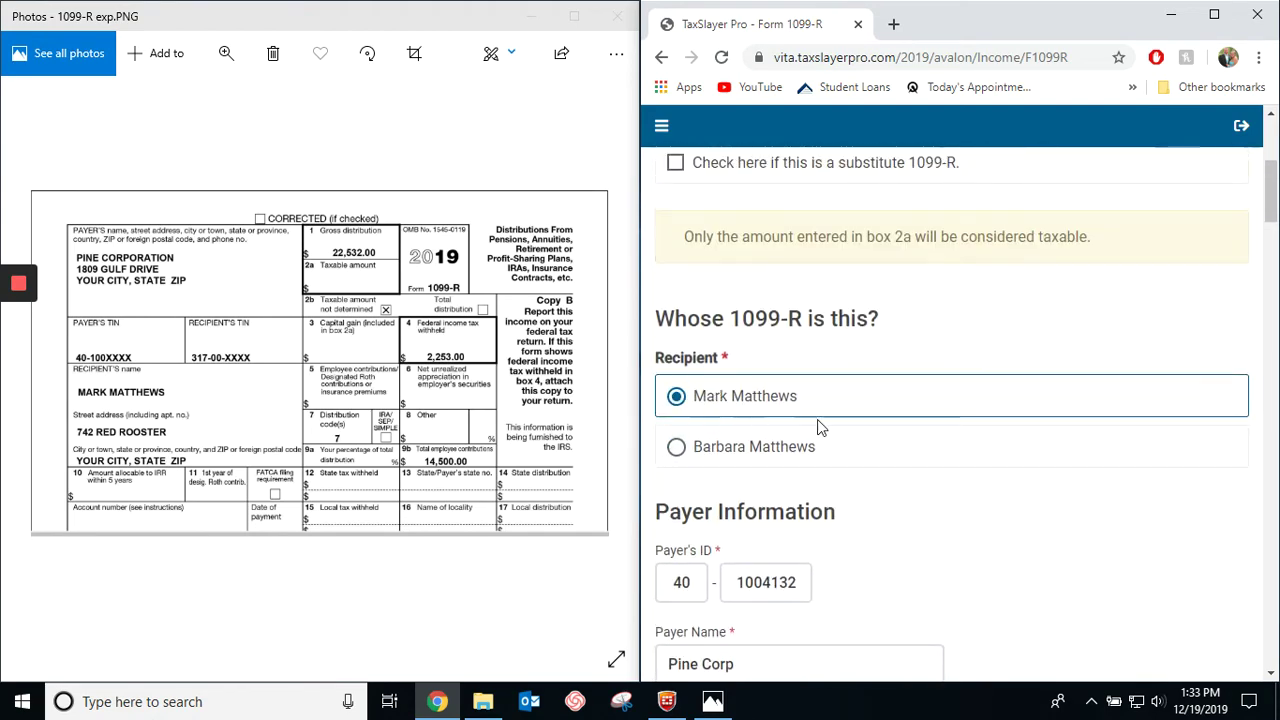
pyautogui.scroll(-8, 830, 450)
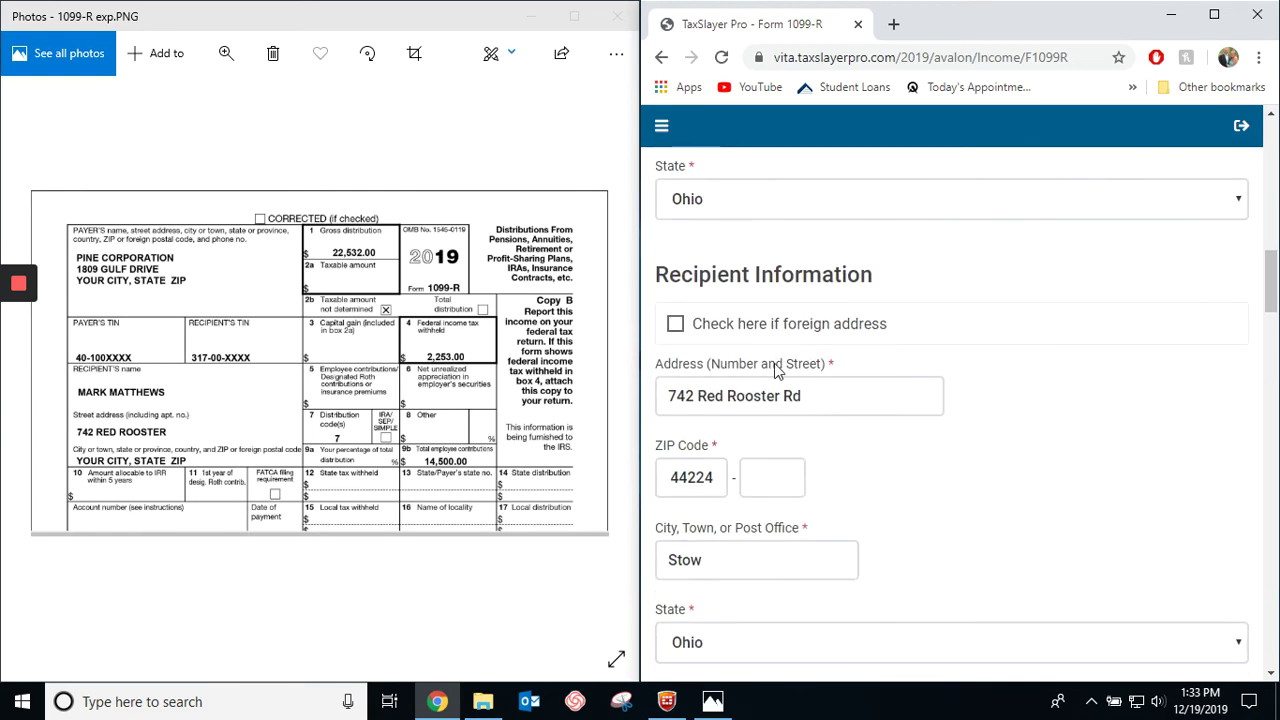
pyautogui.scroll(-2, 850, 465)
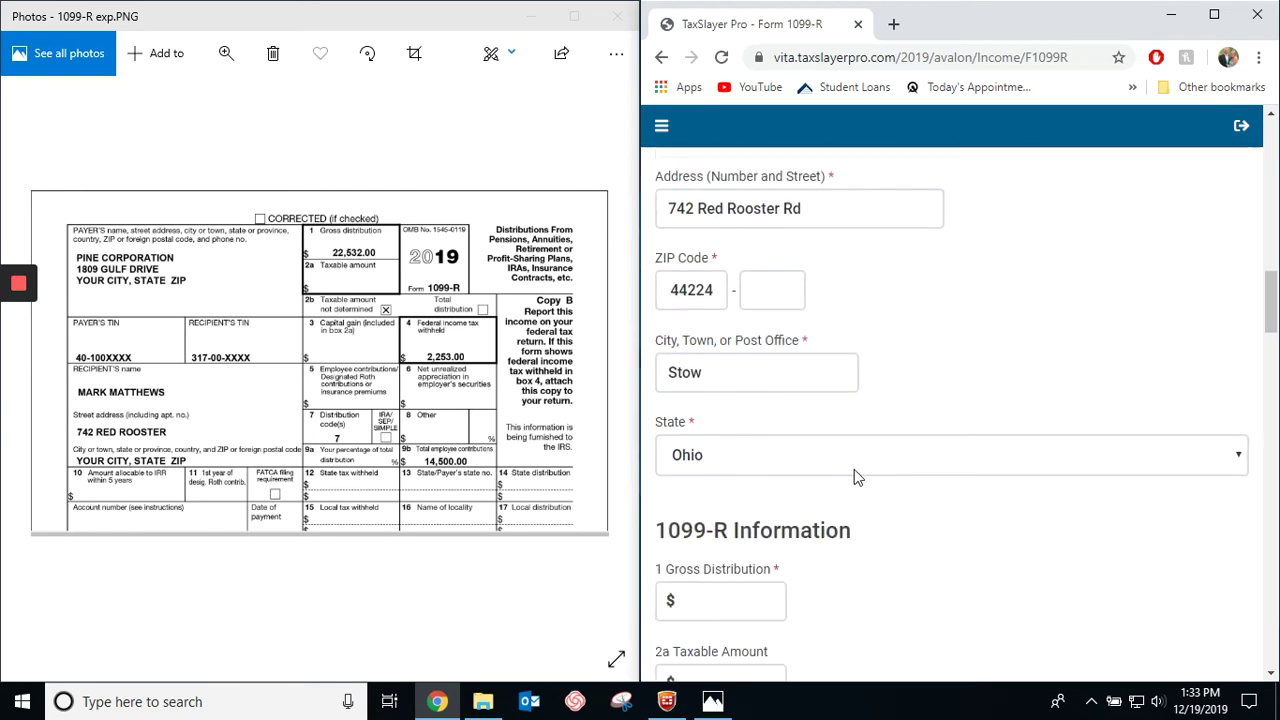
# Enter 22532 as box 1 gross distribution so box 2a fills 22532, with the form image back in view.
pyautogui.scroll(-1, 843, 400)
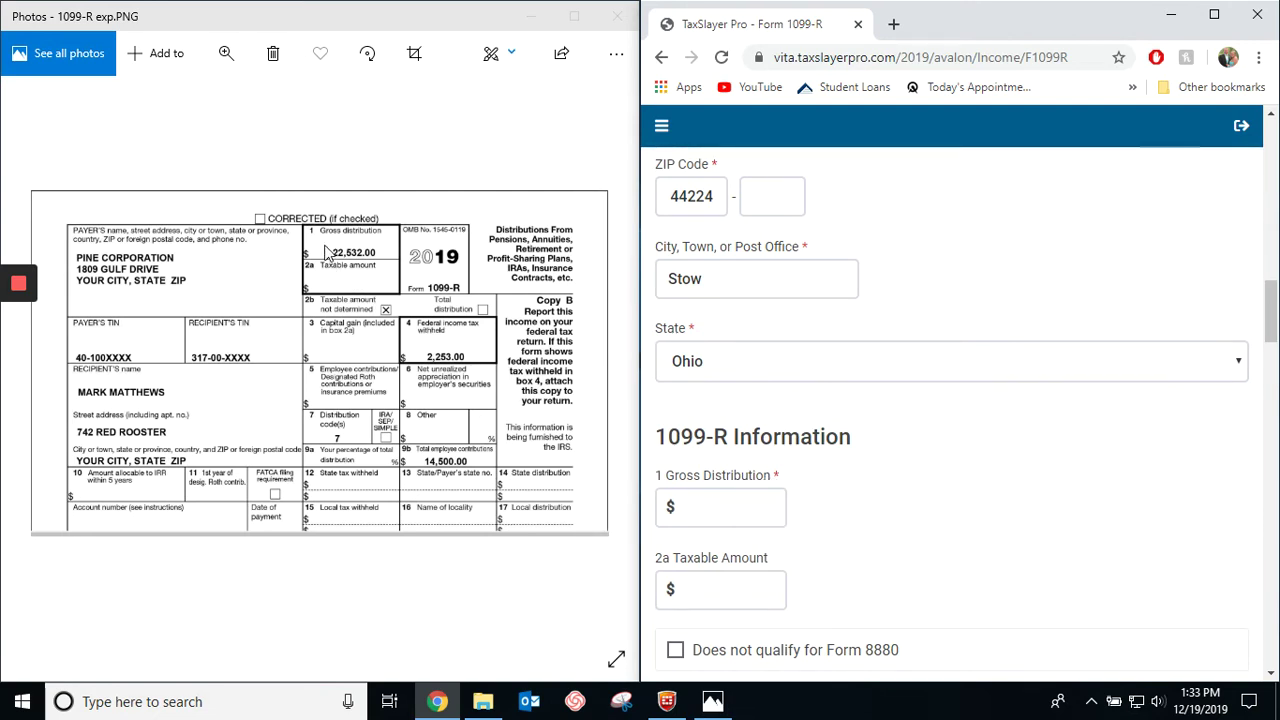
pyautogui.click(733, 500)
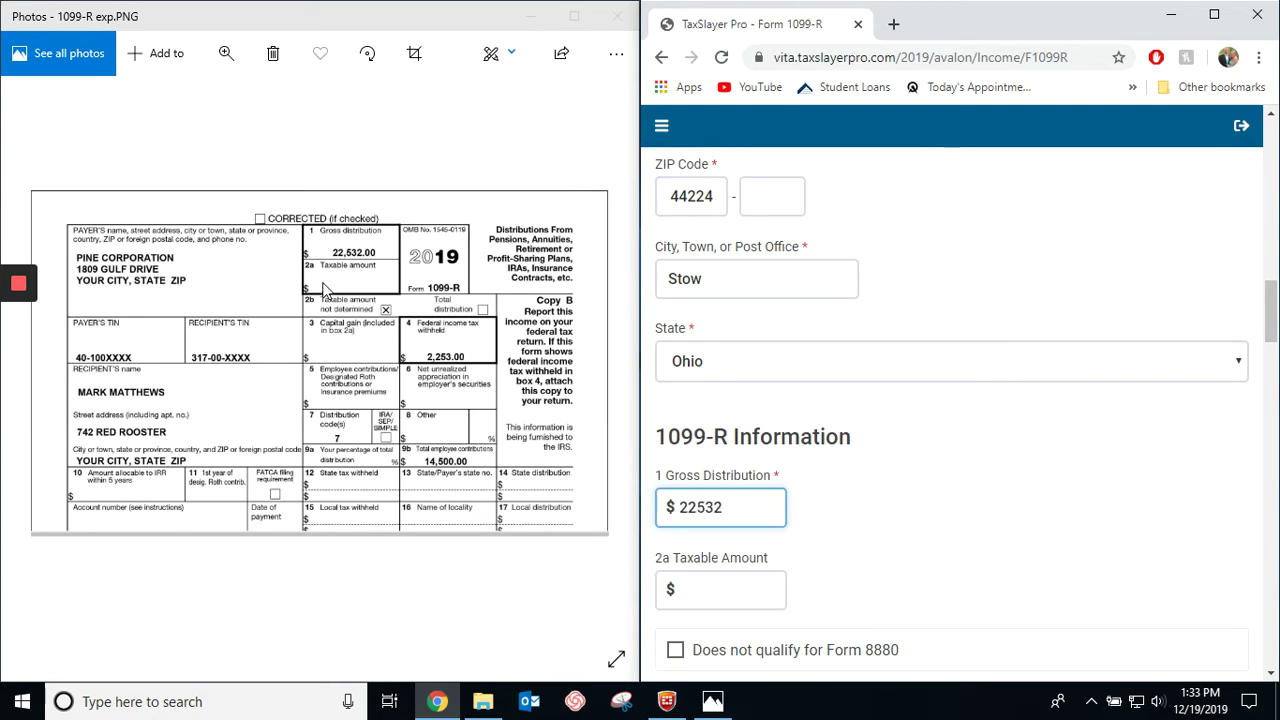
pyautogui.scroll(-1, 818, 435)
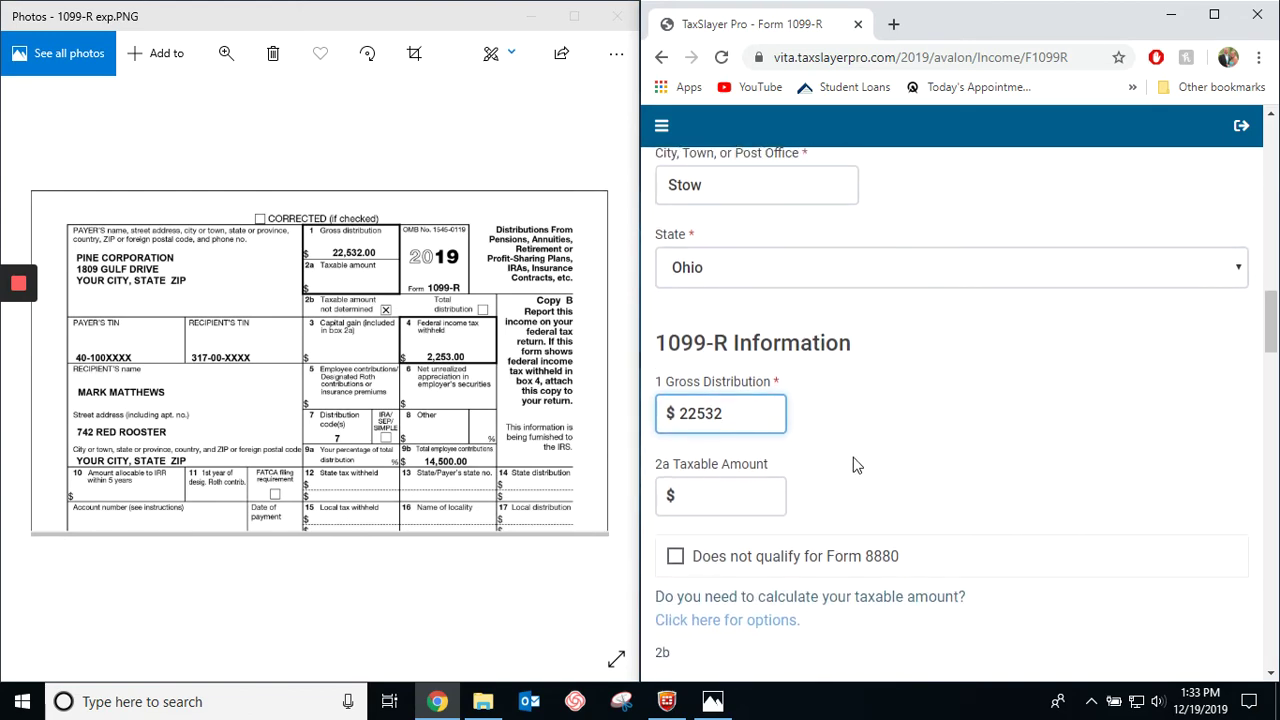
pyautogui.scroll(-1, 320, 415)
pyautogui.scroll(-2, 700, 530)
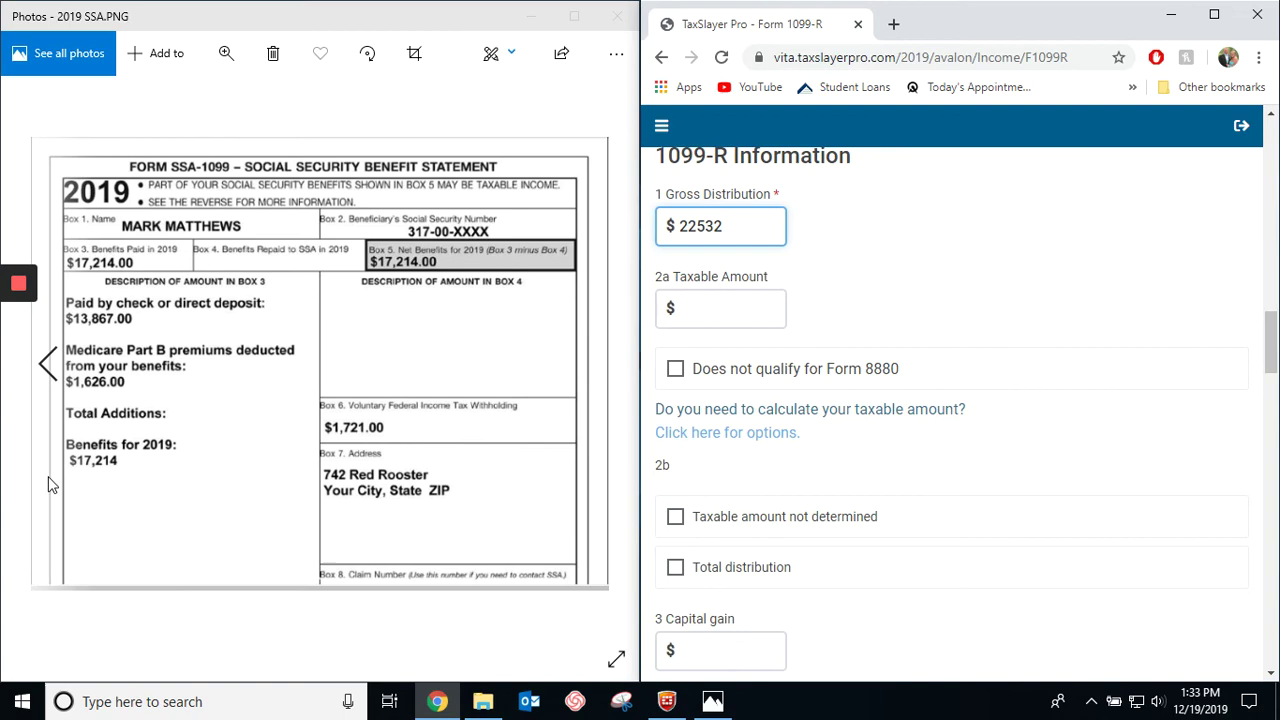
pyautogui.click(5, 368)
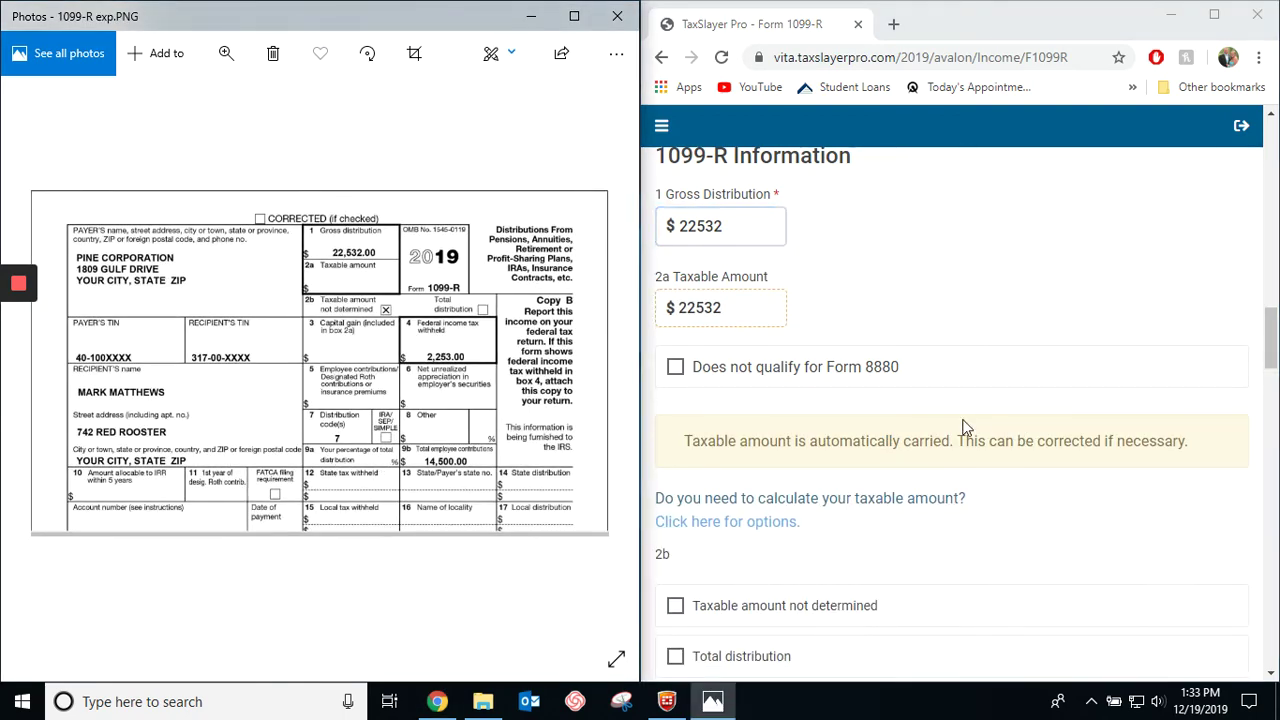
pyautogui.scroll(-1, 838, 606)
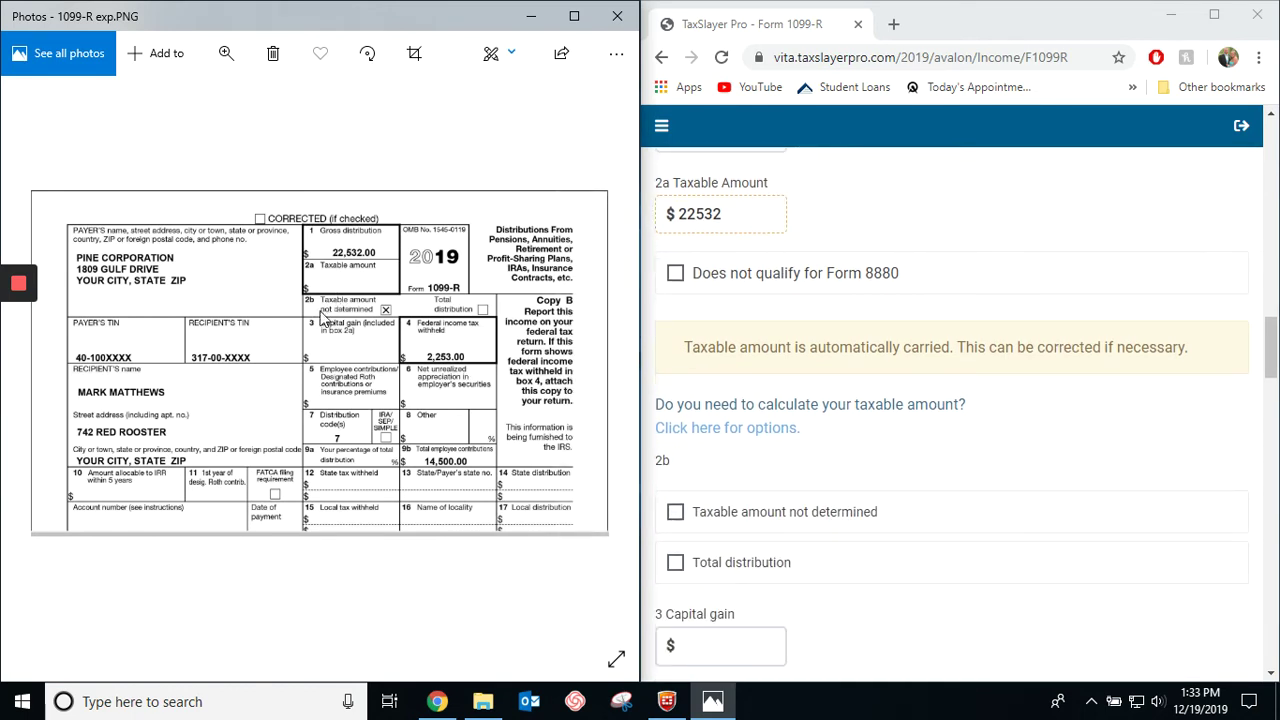
# Check 'Taxable amount not determined' and put 2253 in box 4 federal income tax withheld.
pyautogui.click(675, 512)
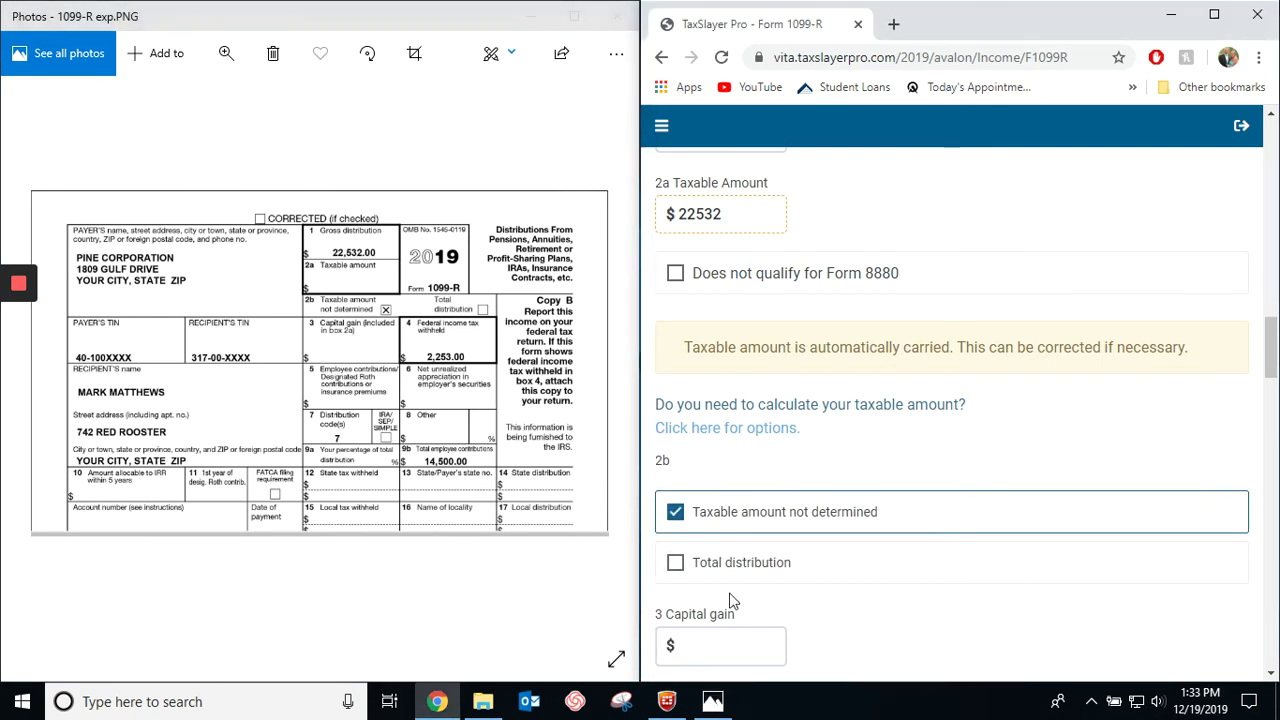
pyautogui.press('Tab')
pyautogui.scroll(-1, 857, 611)
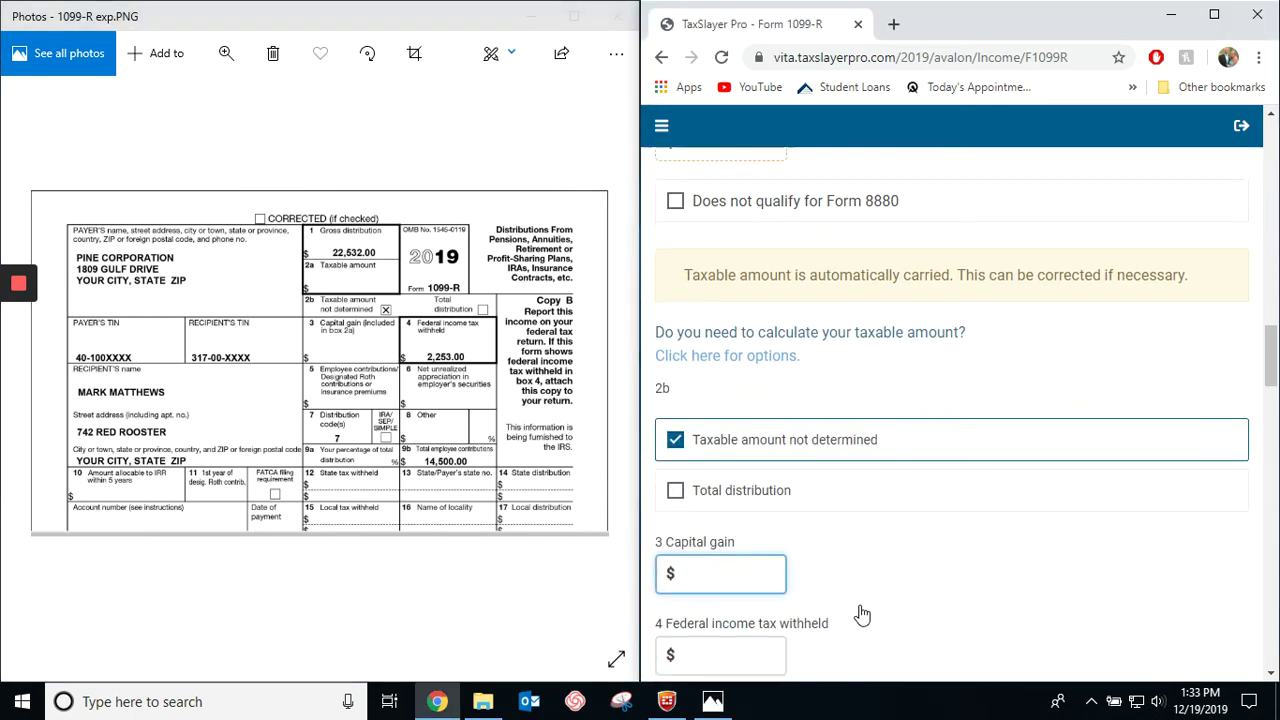
pyautogui.scroll(-2, 759, 577)
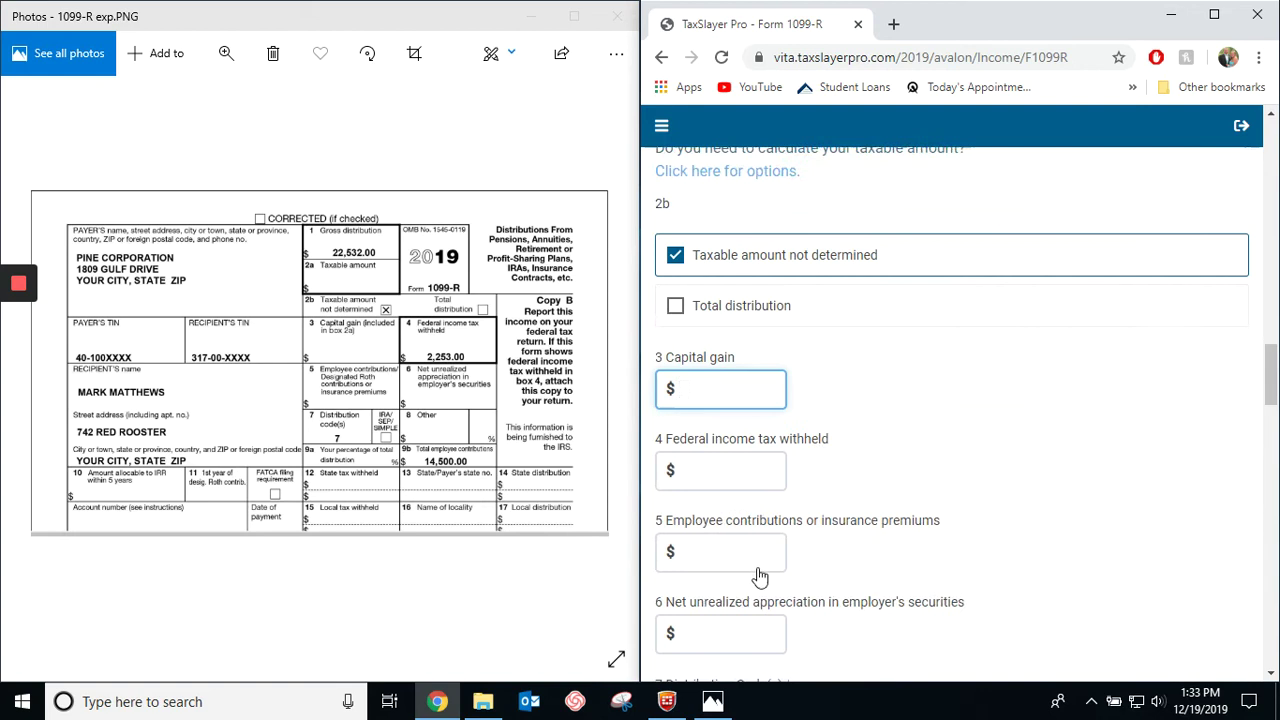
pyautogui.scroll(-1, 759, 577)
pyautogui.click(701, 366)
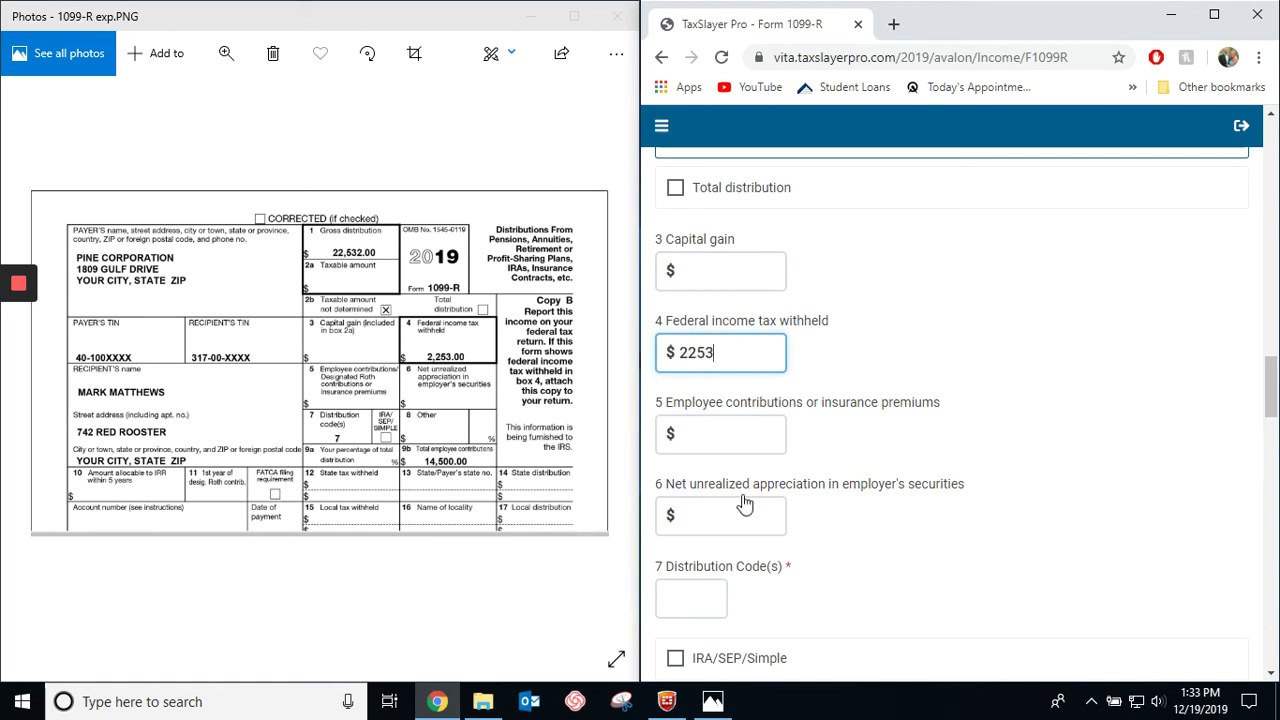
# Enter 7 in box 7 Distribution Code(s) and 14500 in box 9b total employee contributions.
pyautogui.scroll(-1, 745, 600)
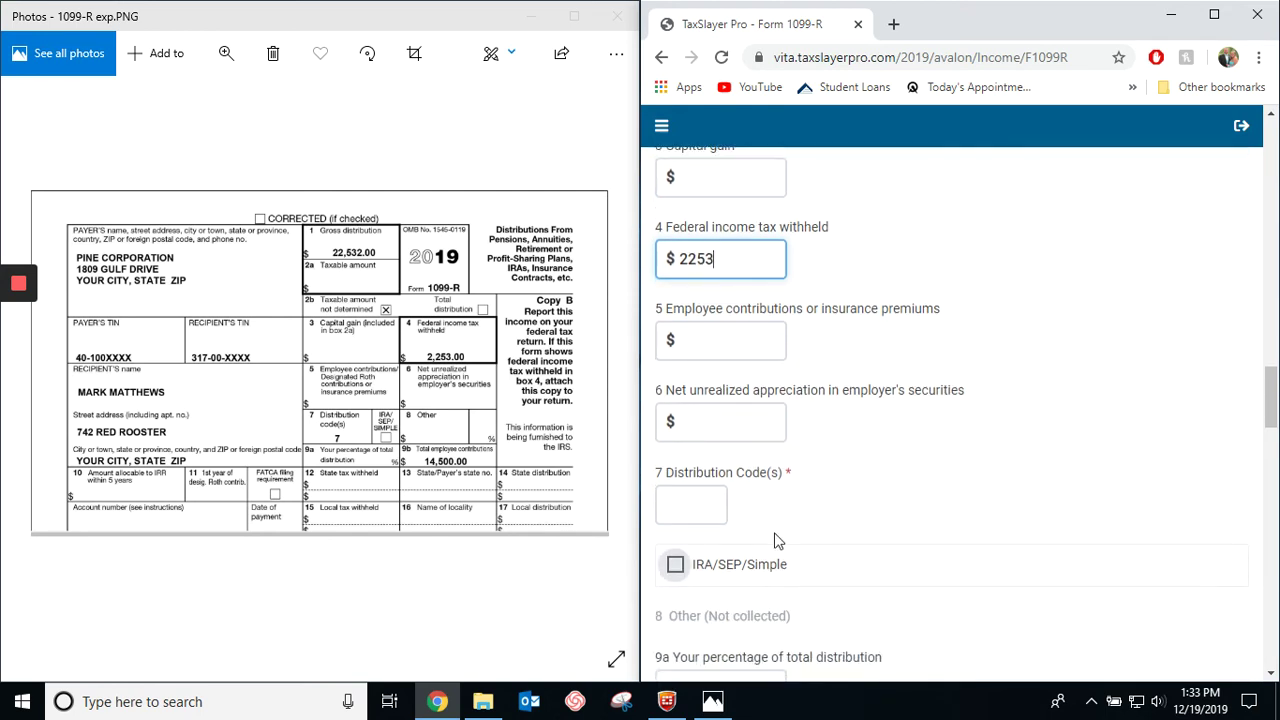
pyautogui.click(704, 503)
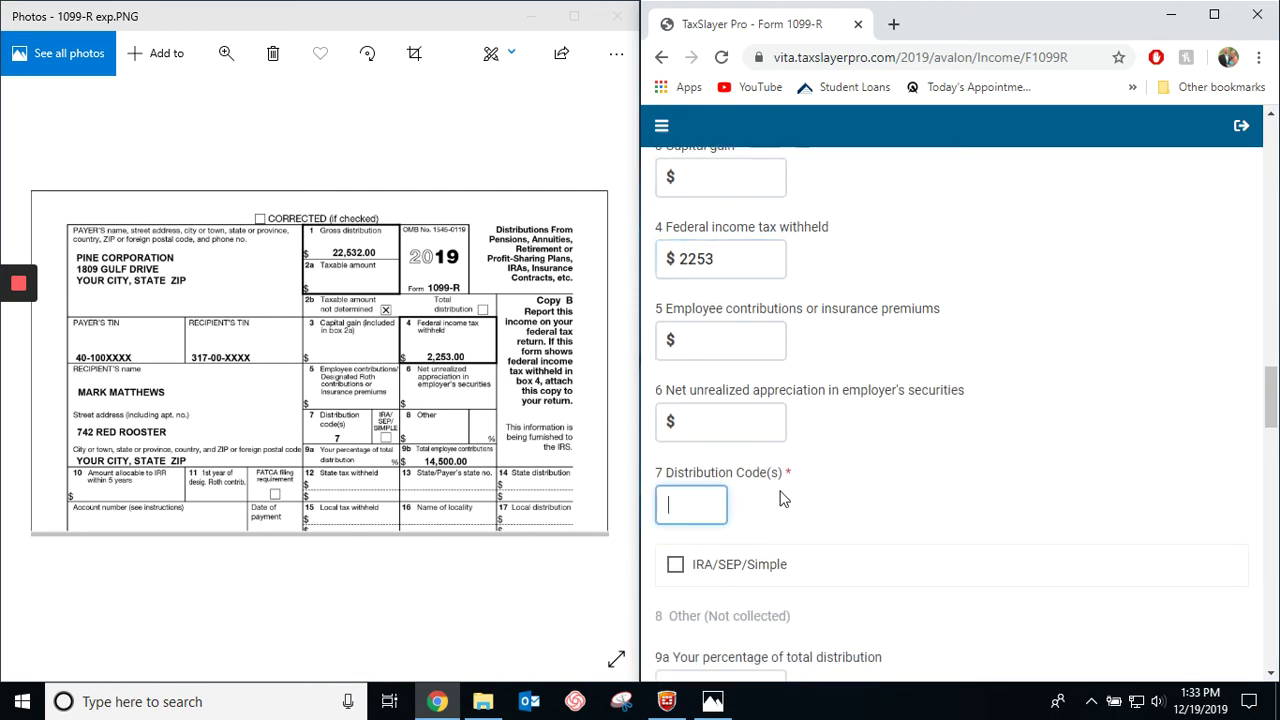
pyautogui.write('7')
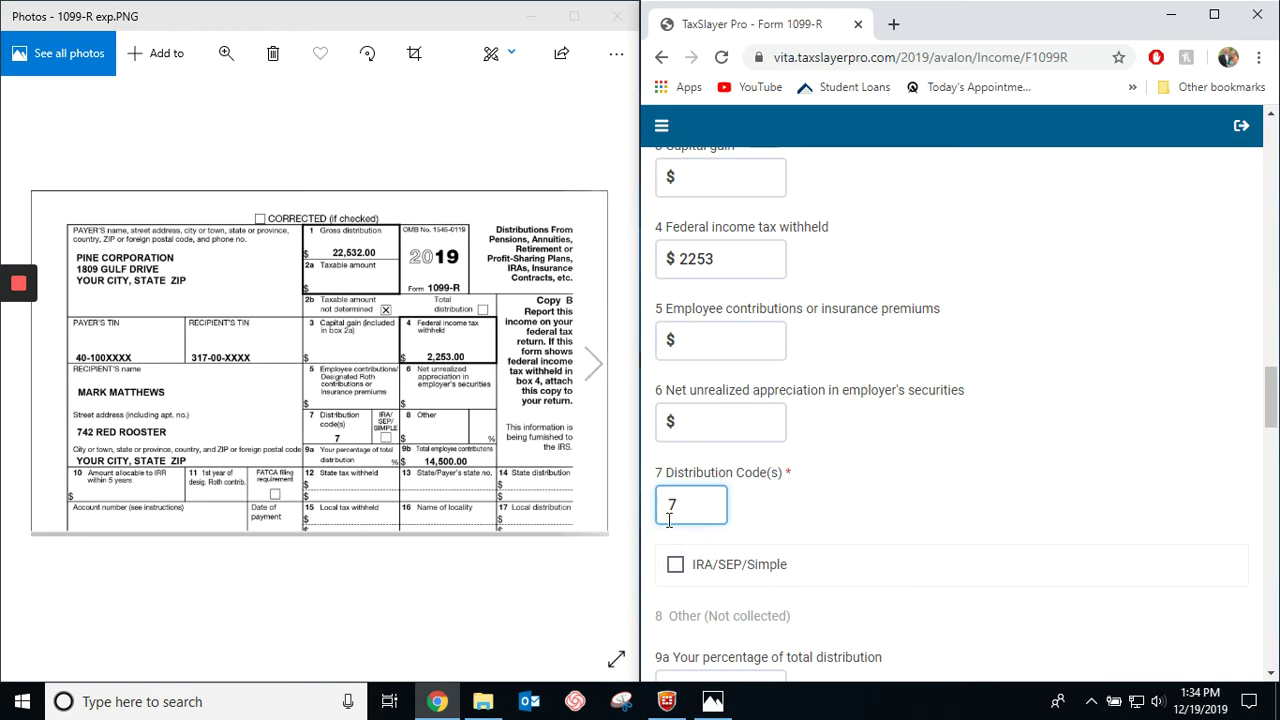
pyautogui.scroll(-1, 677, 600)
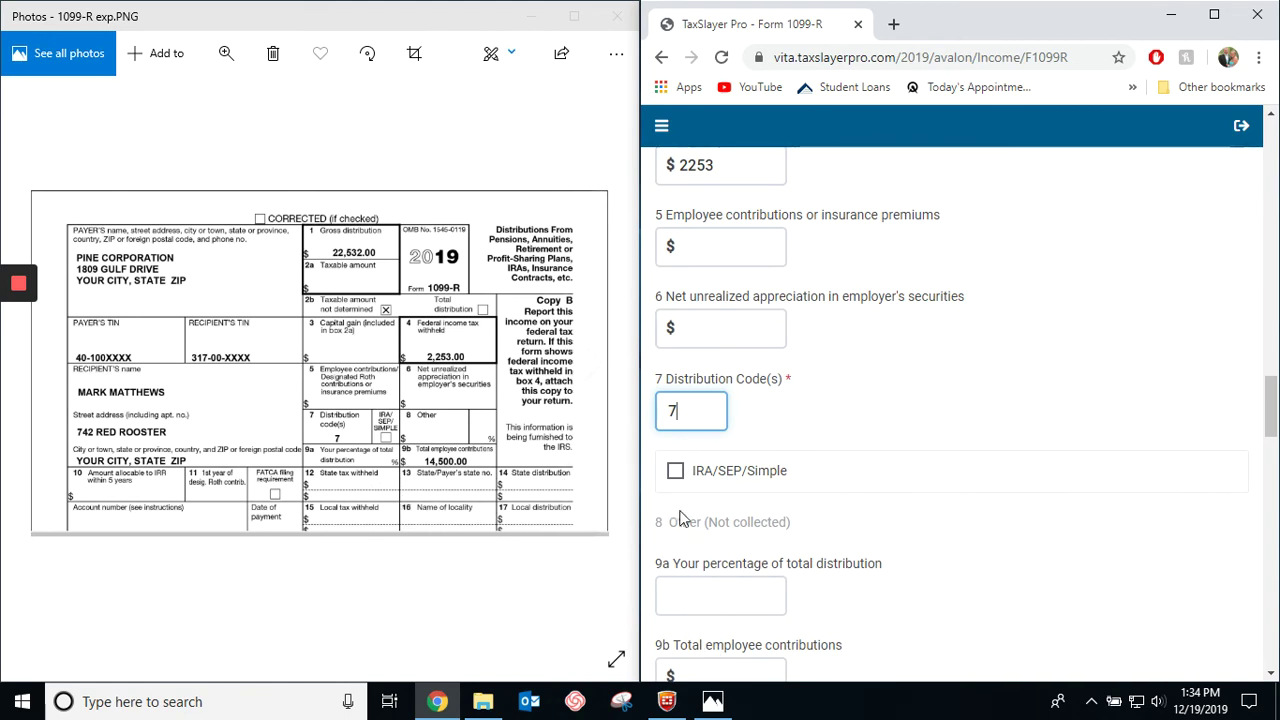
pyautogui.scroll(-2, 698, 580)
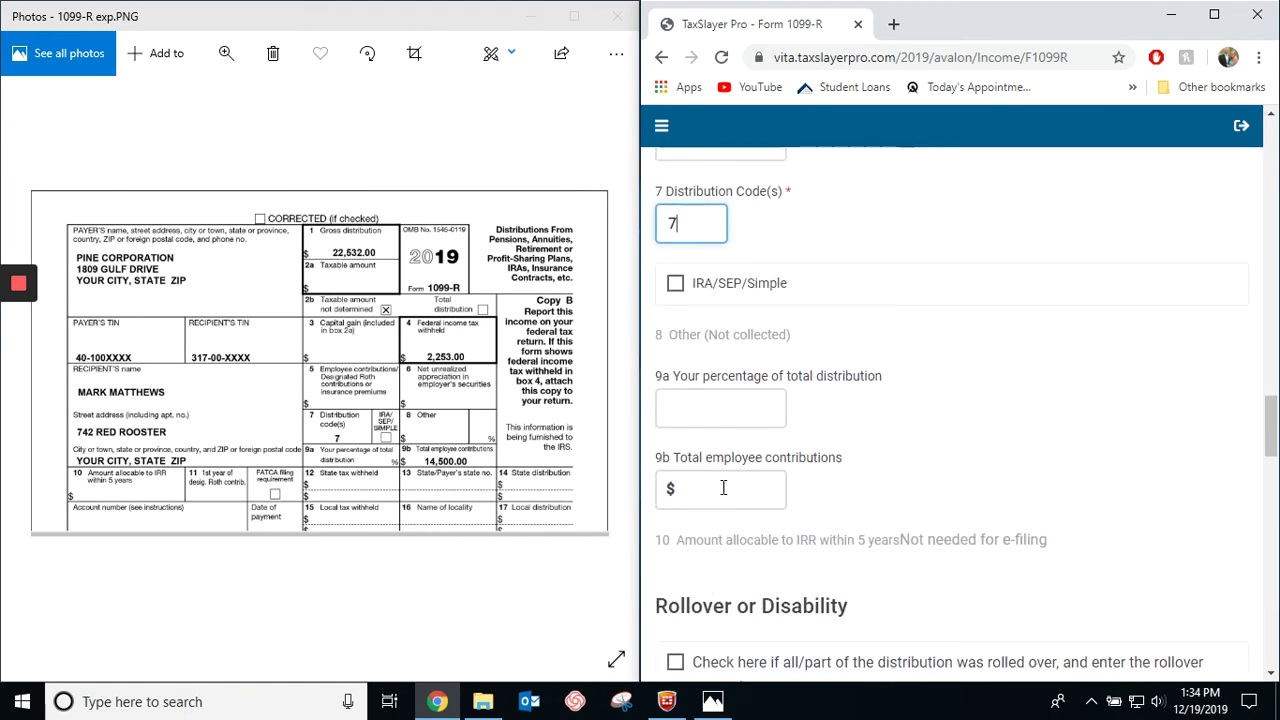
pyautogui.click(723, 488)
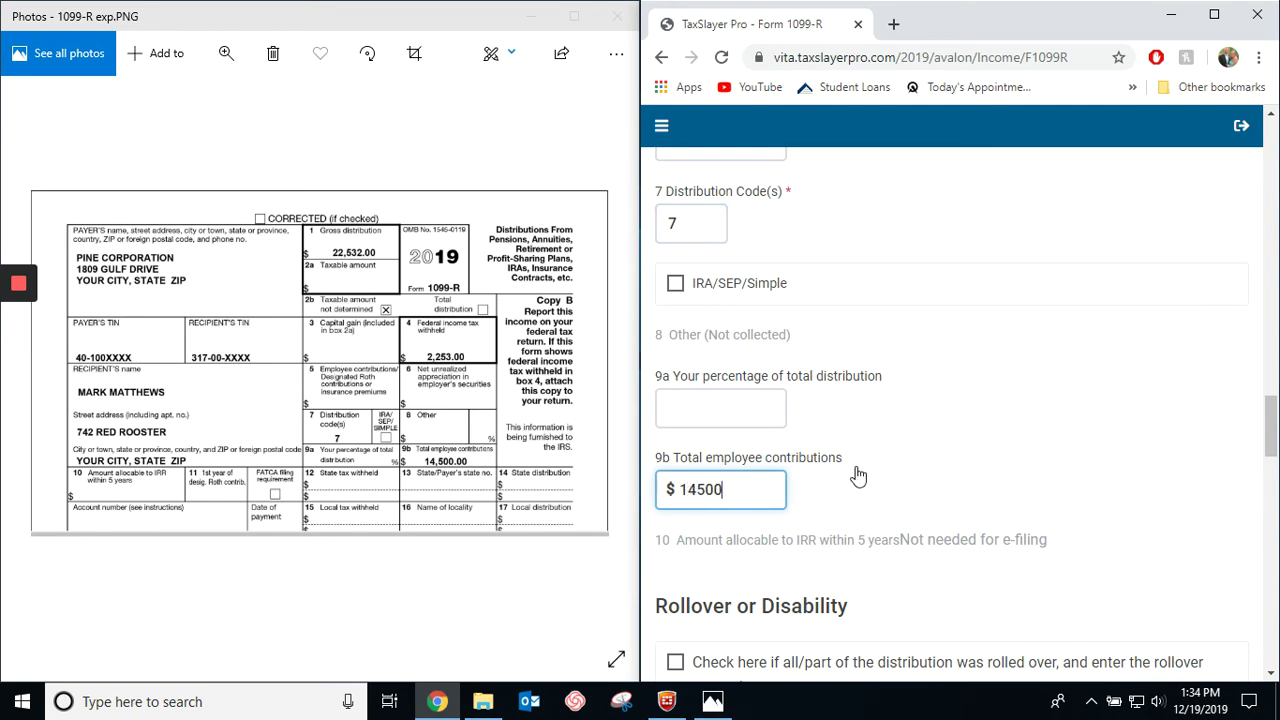
pyautogui.write('14500')
pyautogui.scroll(-3, 946, 566)
pyautogui.scroll(-1, 939, 568)
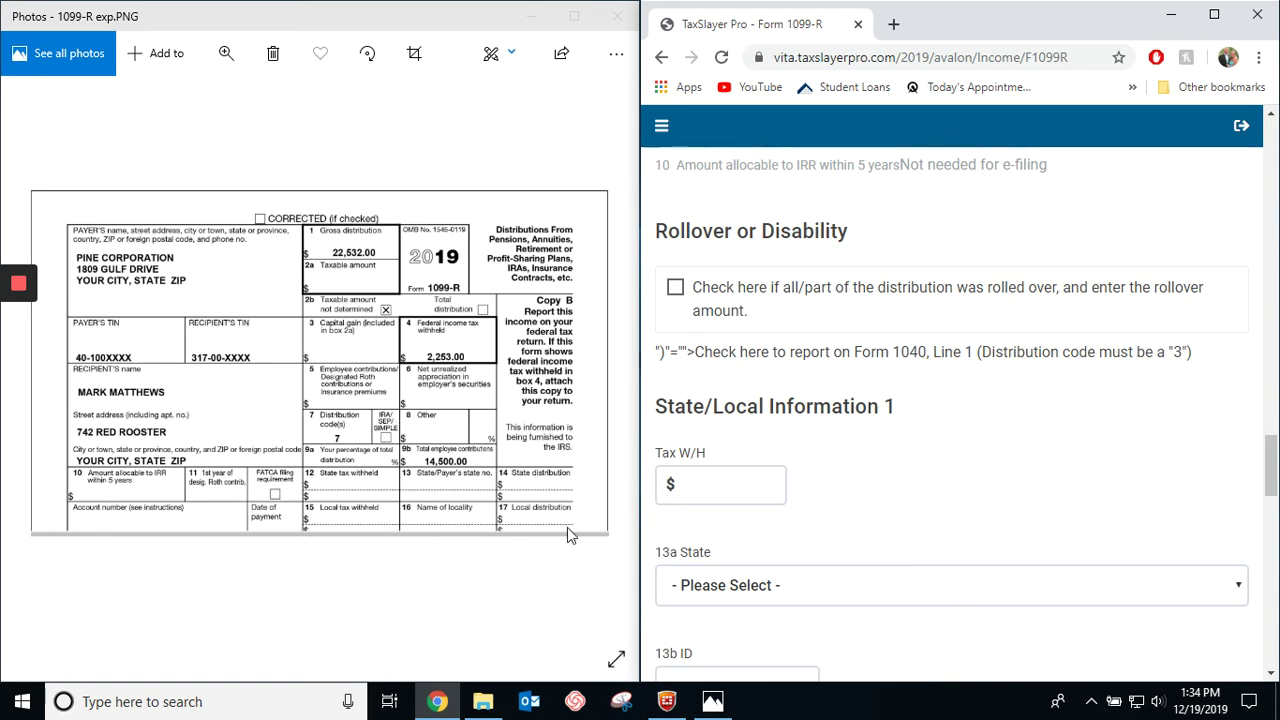
pyautogui.scroll(-1, 757, 546)
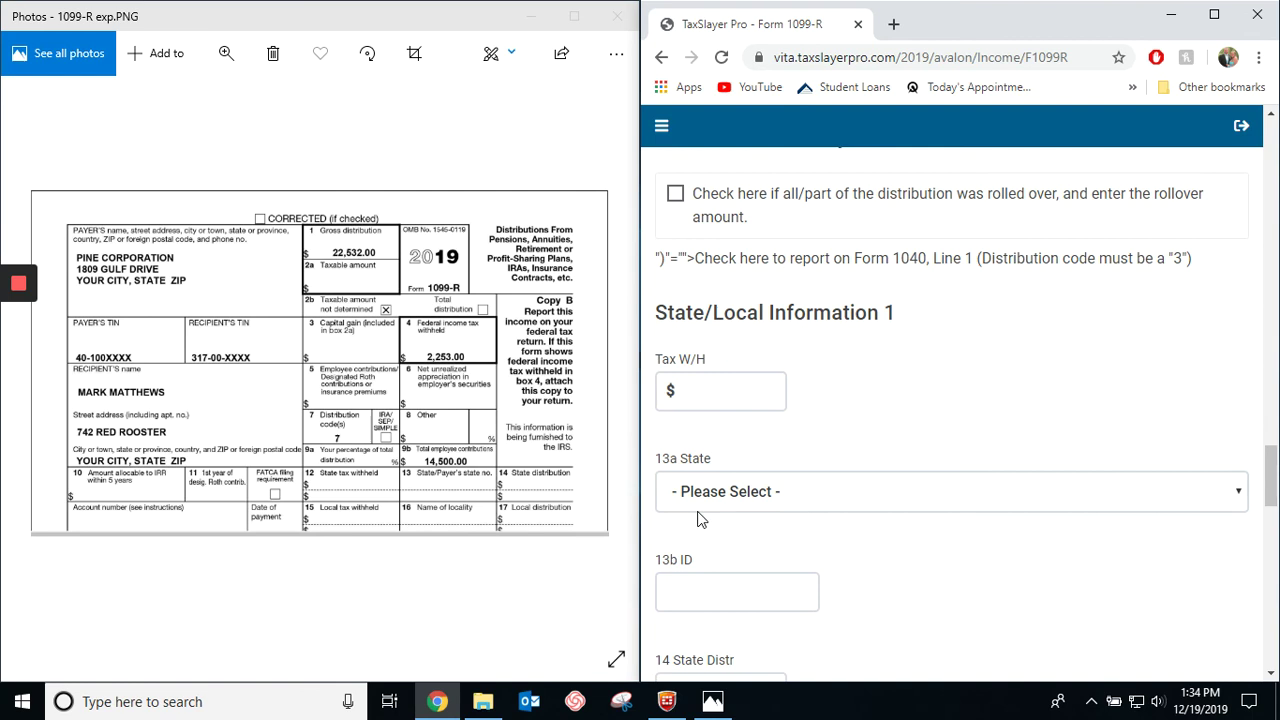
pyautogui.scroll(-2, 744, 540)
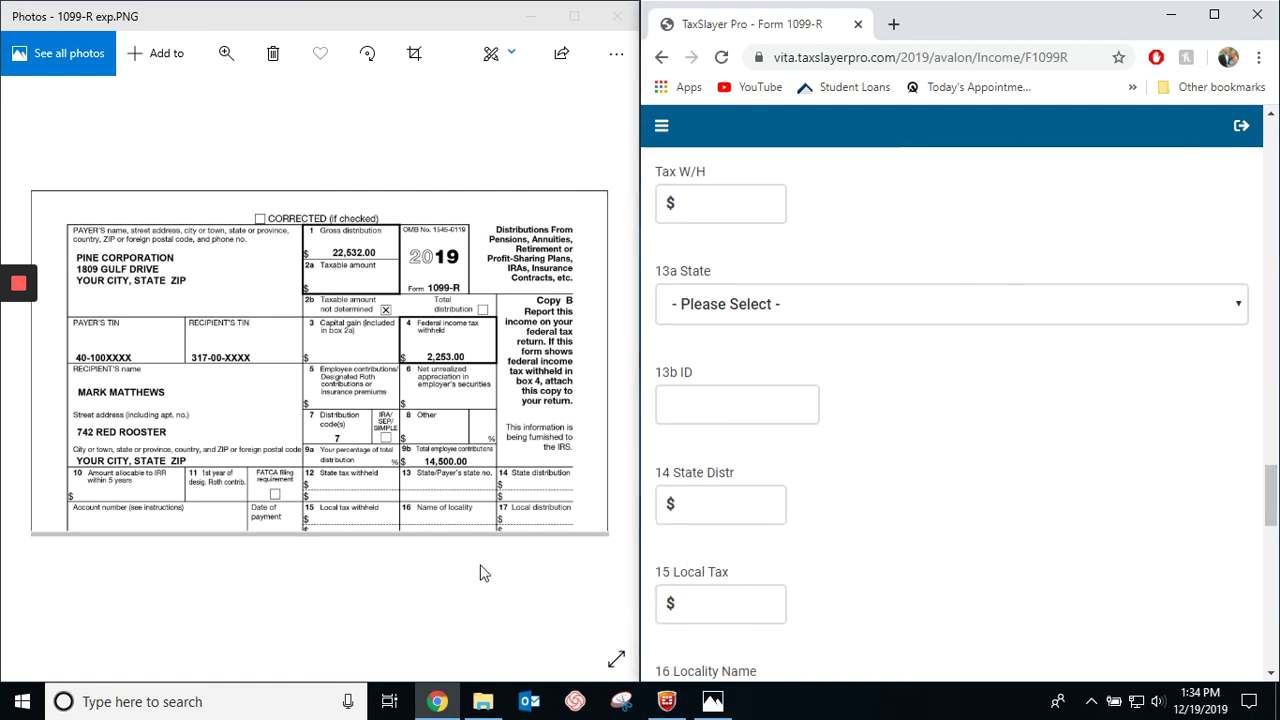
pyautogui.scroll(-4, 763, 510)
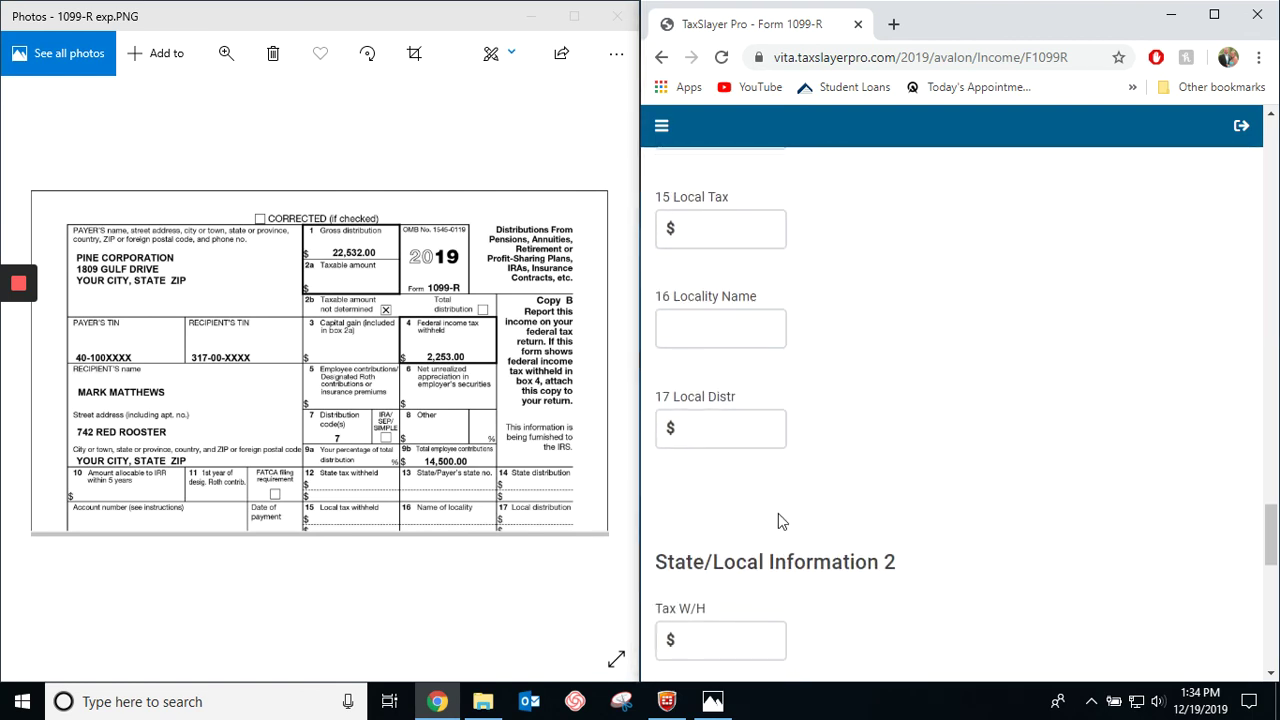
pyautogui.scroll(-2, 770, 600)
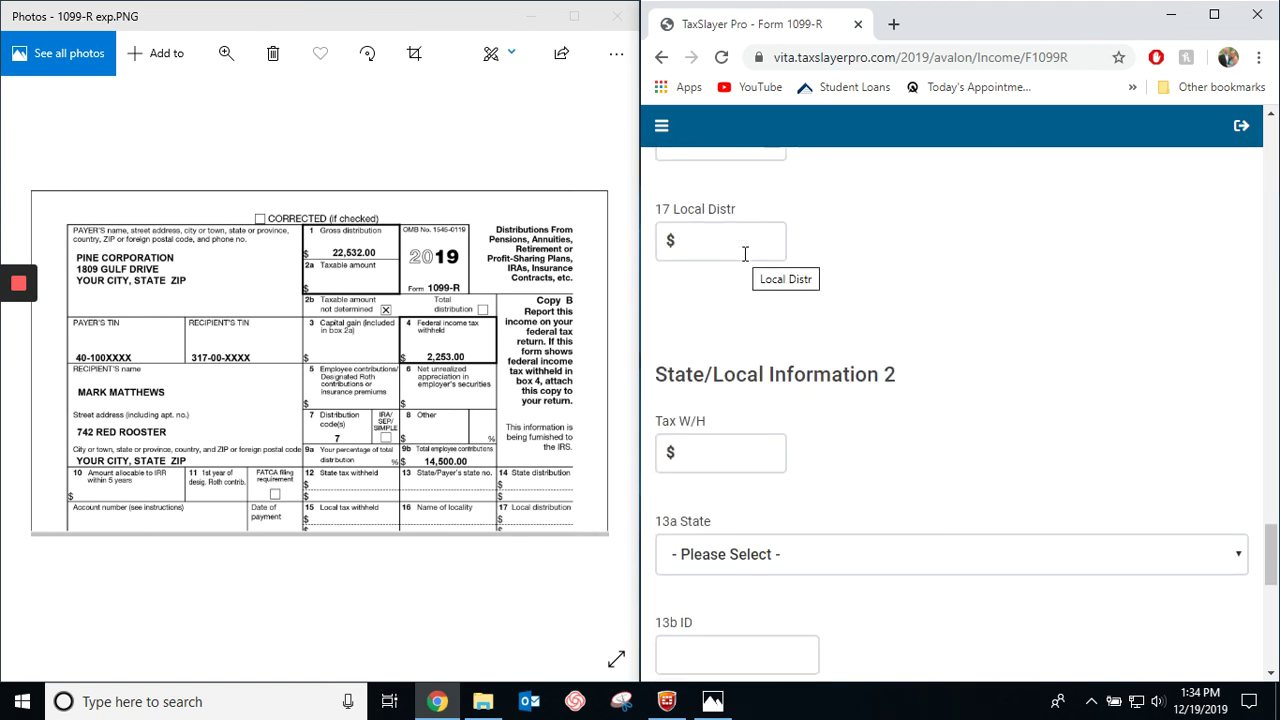
pyautogui.scroll(-1, 745, 254)
pyautogui.scroll(2, 760, 314)
pyautogui.scroll(-5, 769, 334)
pyautogui.scroll(-2, 810, 440)
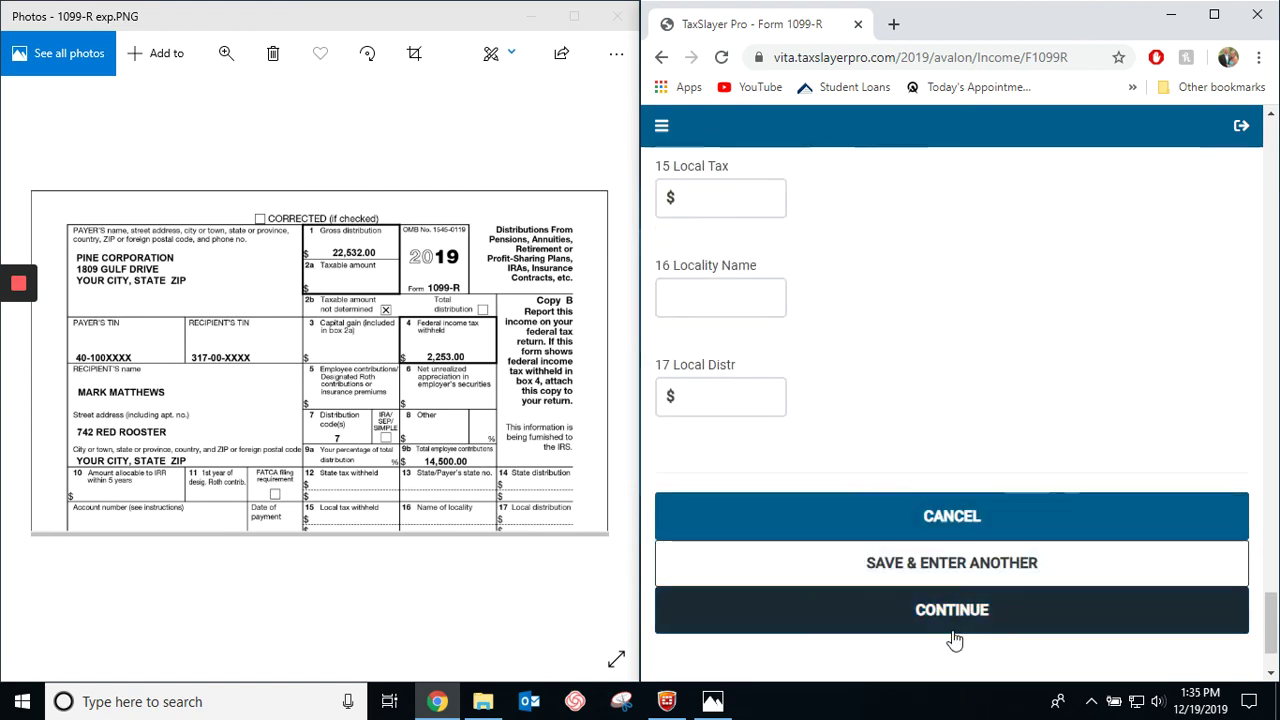
# Save the Pine Corp 1099-R into the distributions list and maximize the browser window.
pyautogui.click(955, 627)
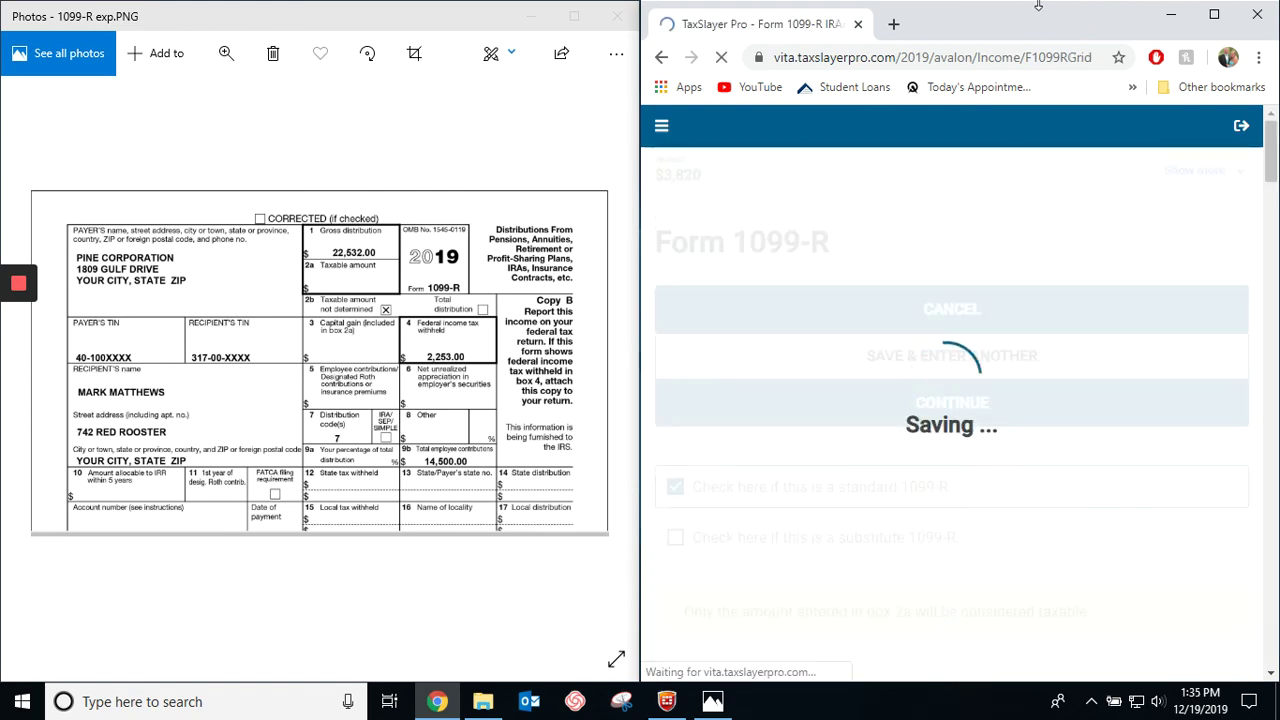
pyautogui.moveTo(903, 15); pyautogui.dragTo(913, 77)
pyautogui.doubleClick(913, 77)
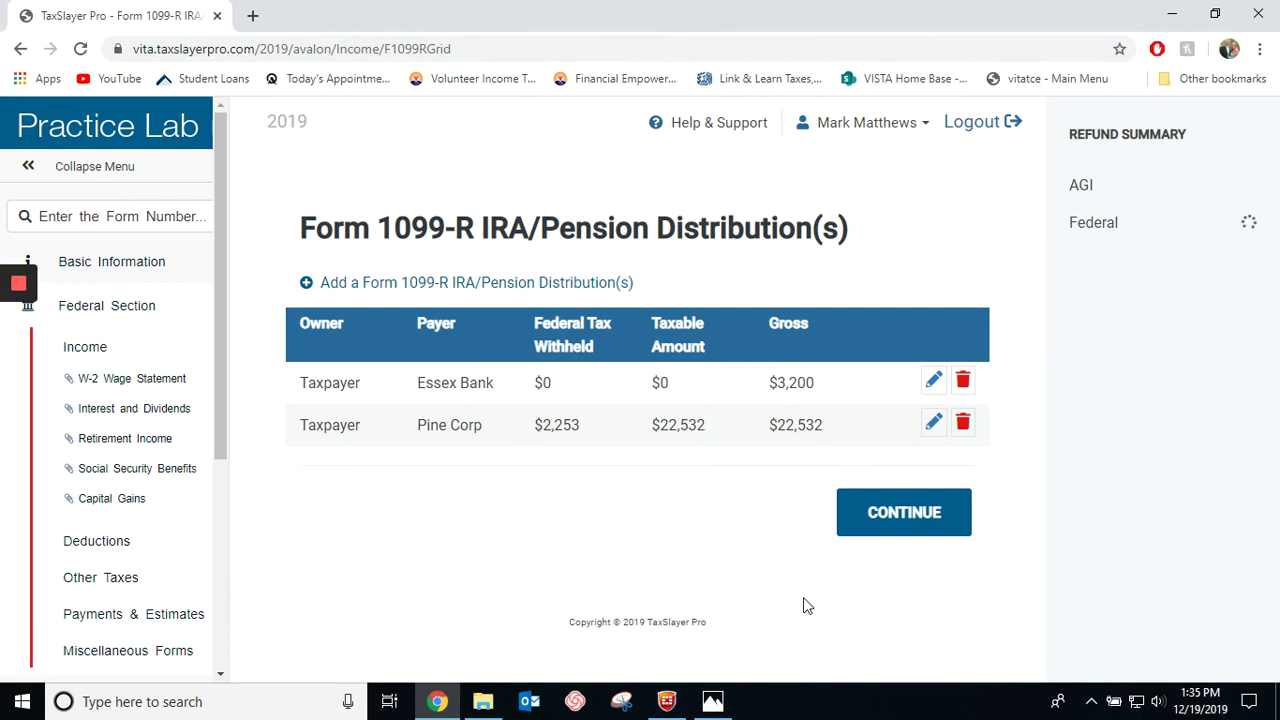